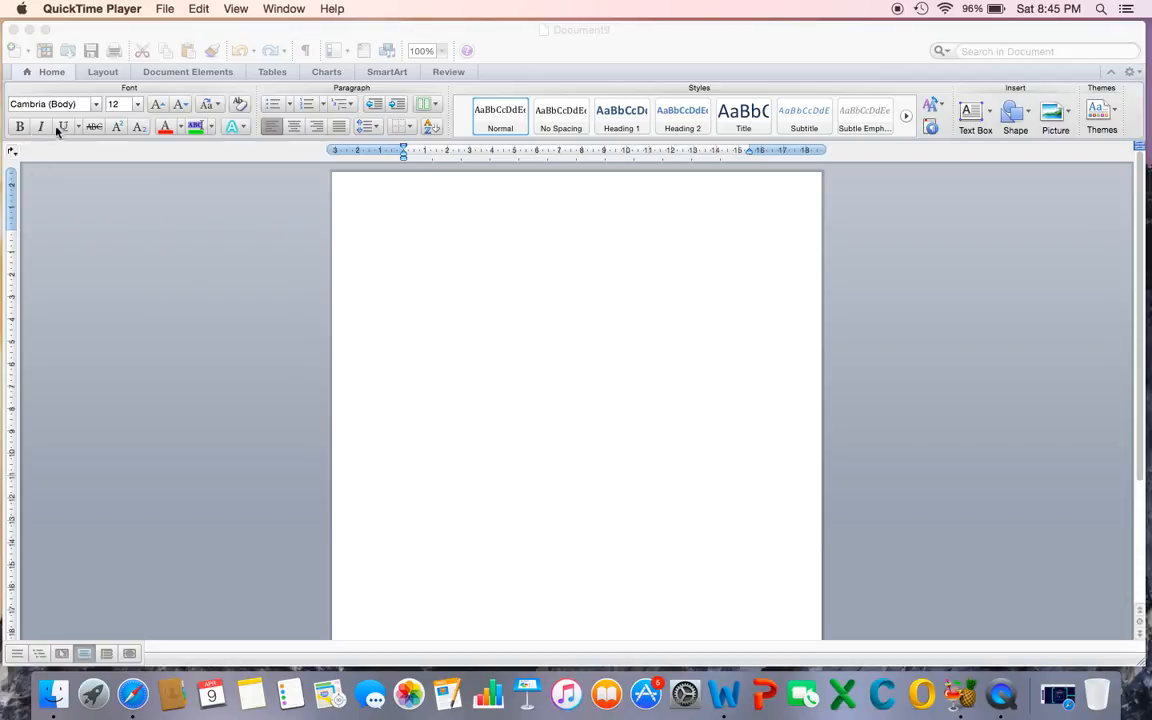
Step: Insert the picture IMG_5301.jpg from the Desktop into the blank document
left_click(45, 74)
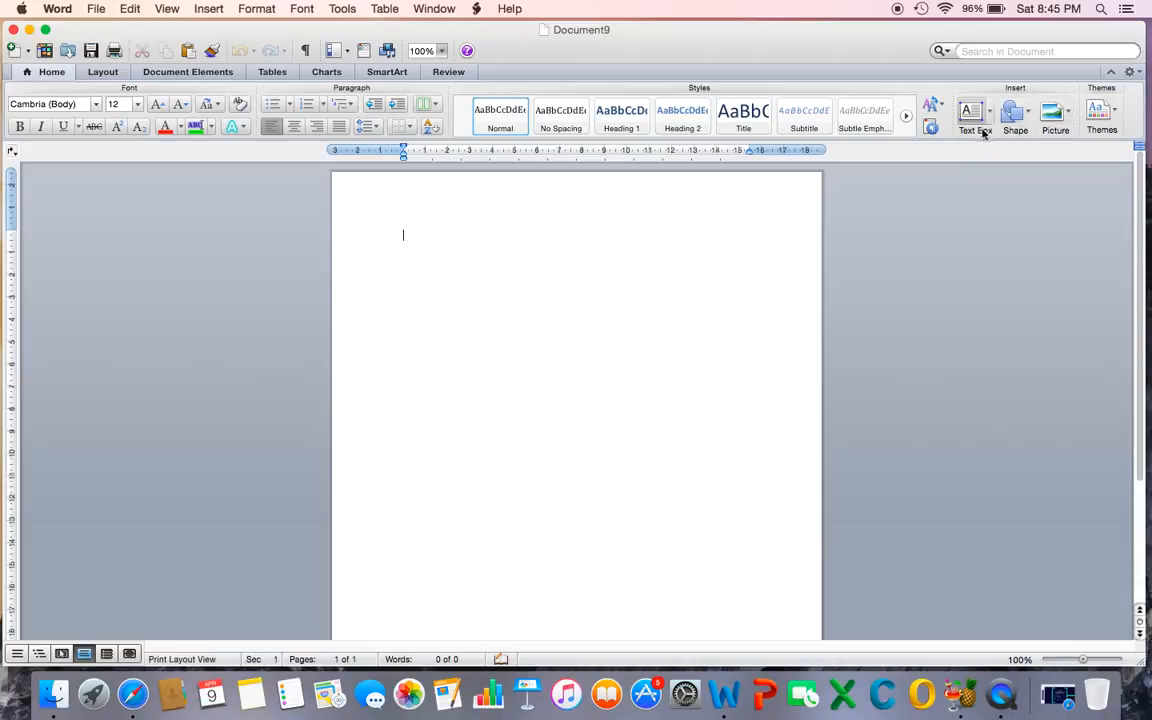
left_click(1068, 118)
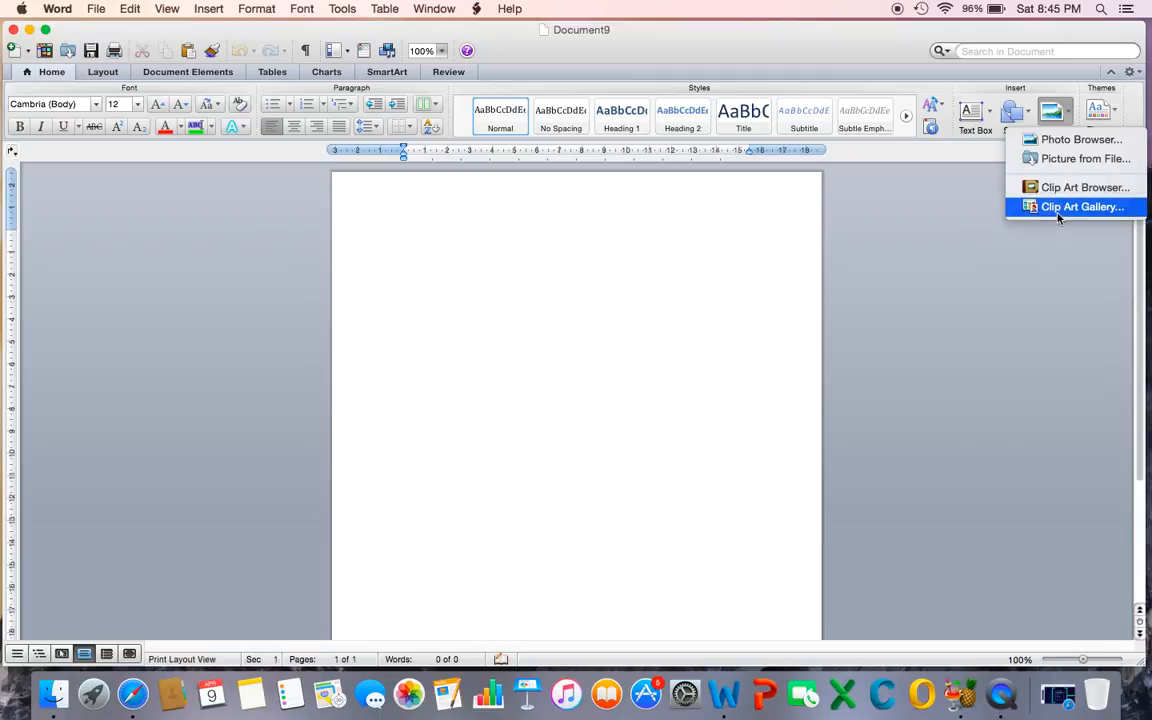
left_click(1061, 160)
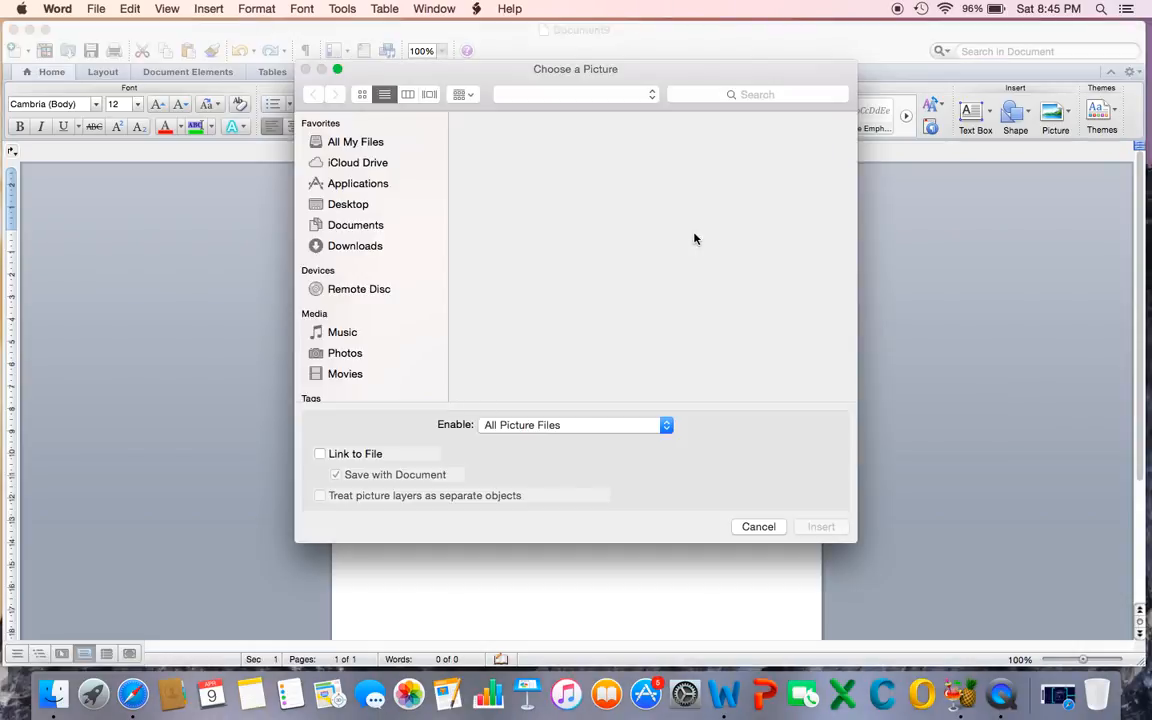
left_click(347, 205)
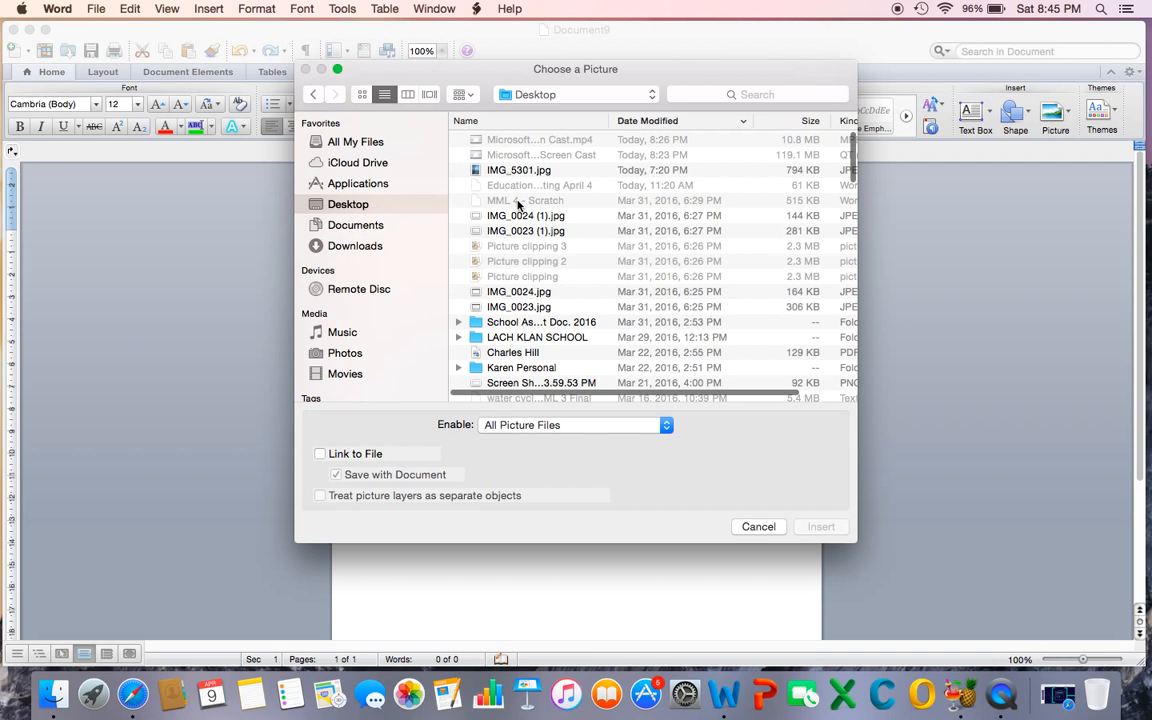
left_click(502, 172)
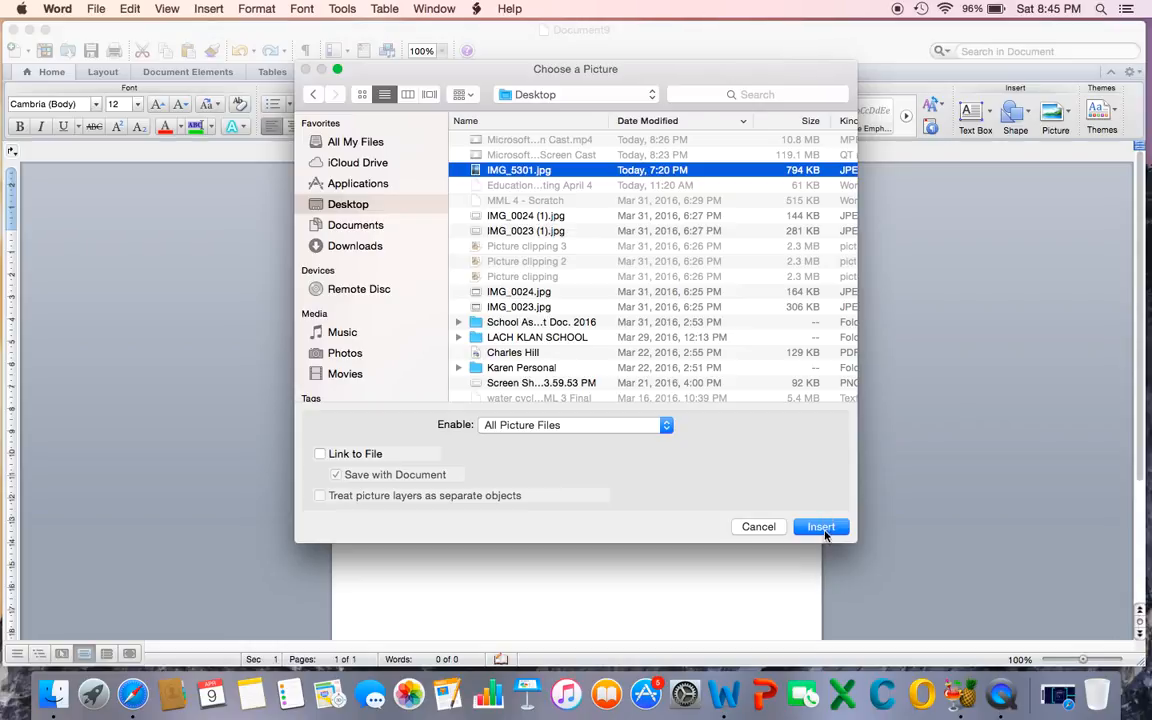
left_click(821, 527)
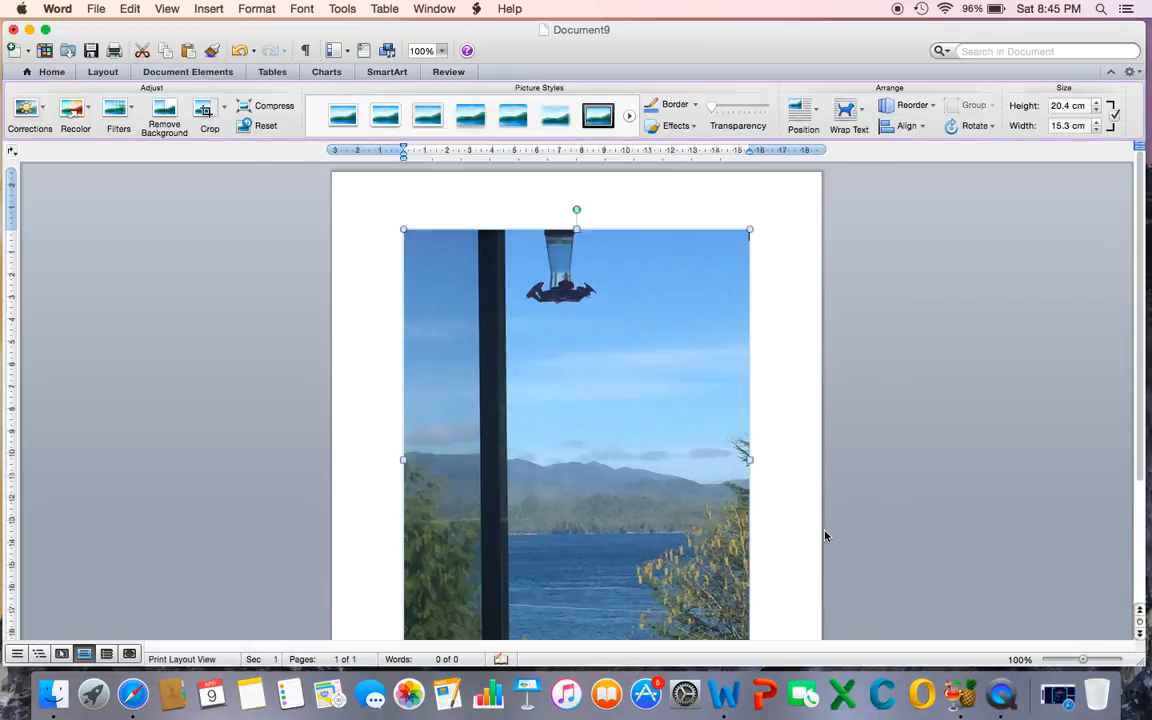
Step: Look over the inserted picture on the page and display its picture formatting options
scroll(740, 490, "down", 1)
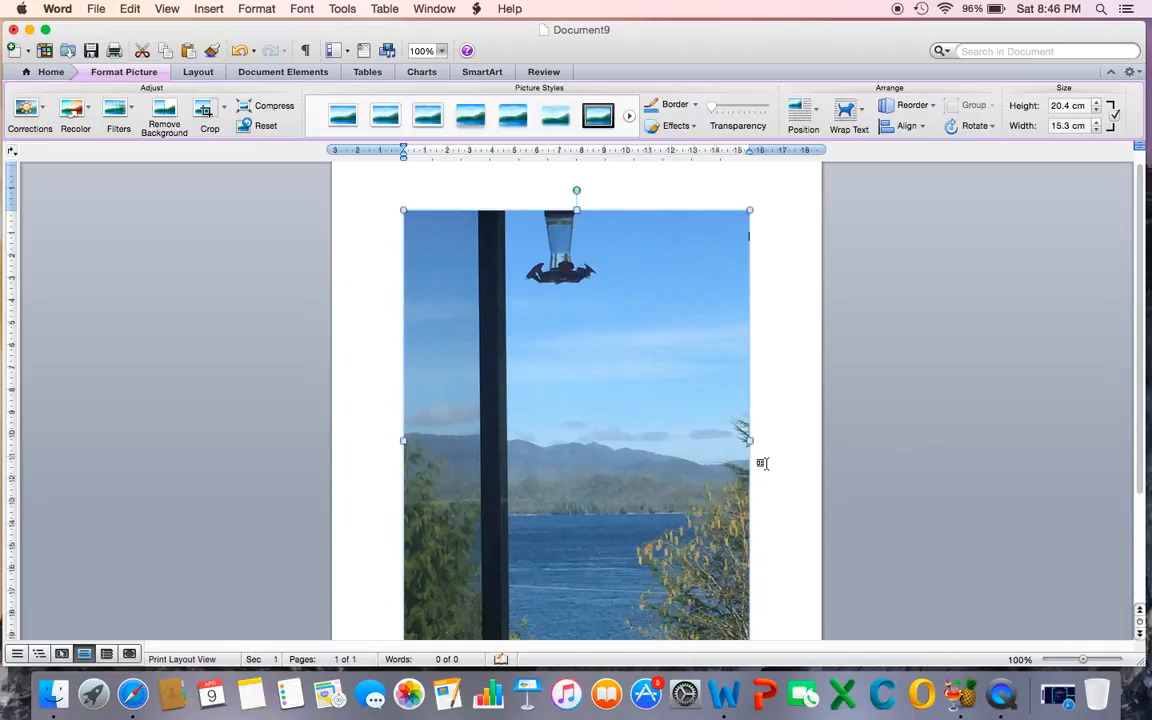
scroll(762, 463, "down", 1)
scroll(762, 463, "down", 1)
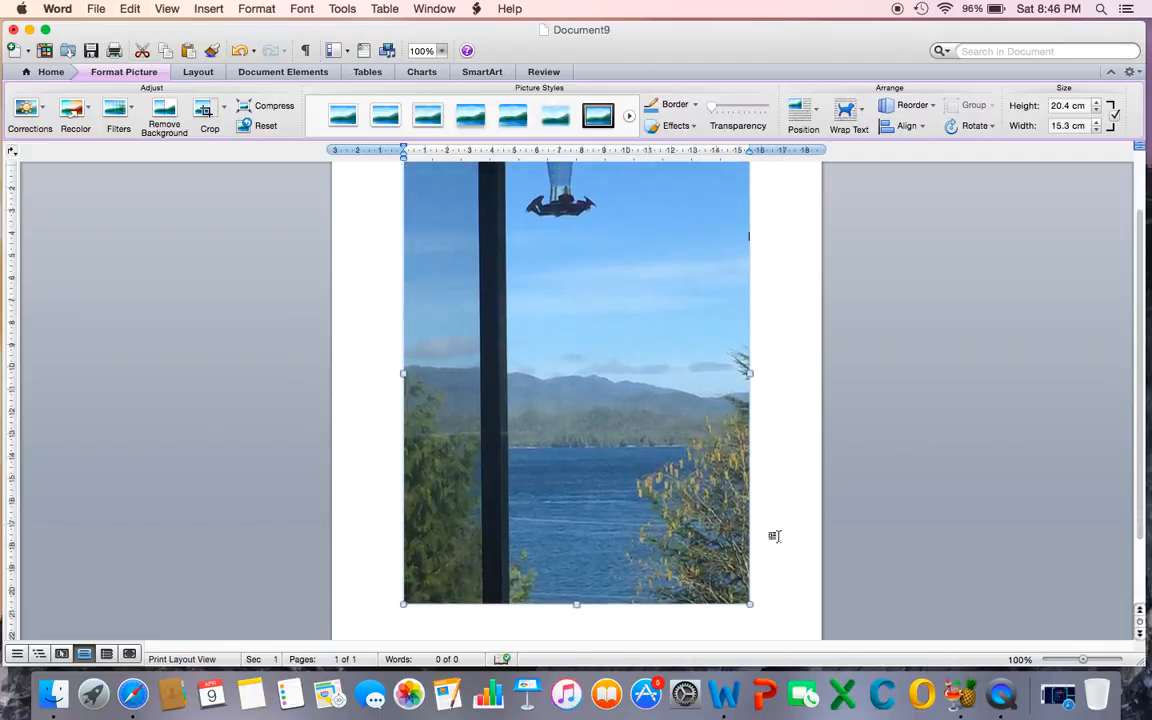
left_click(776, 574)
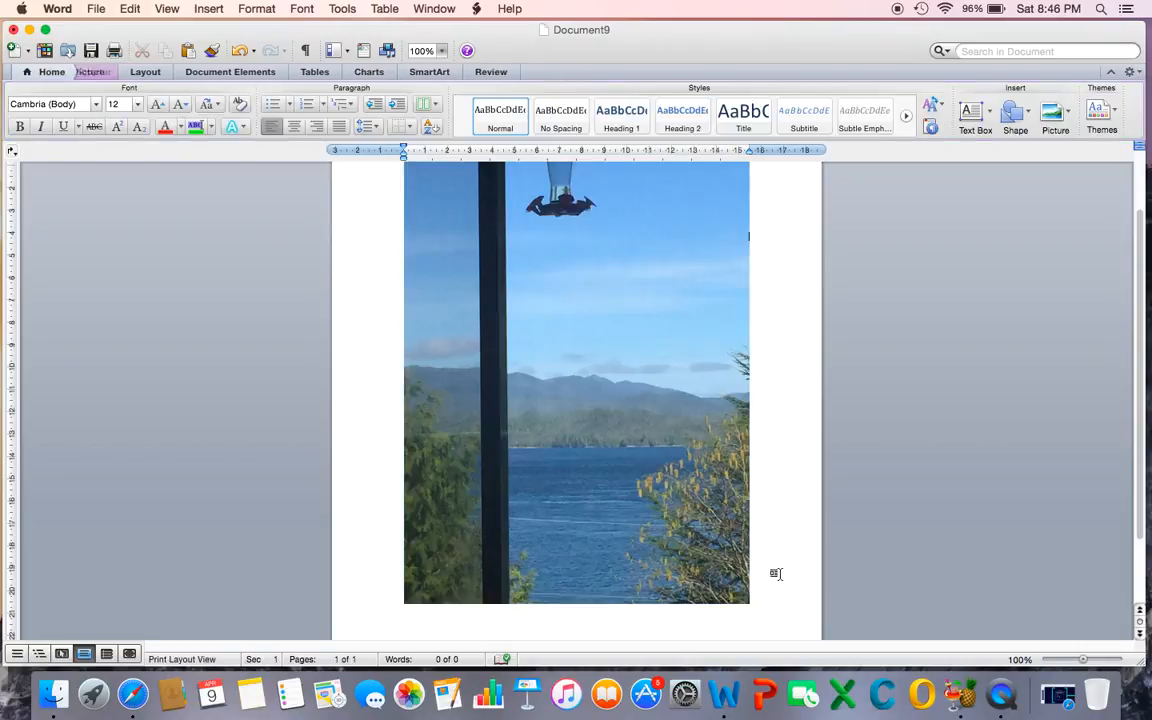
scroll(776, 573, "up", 3)
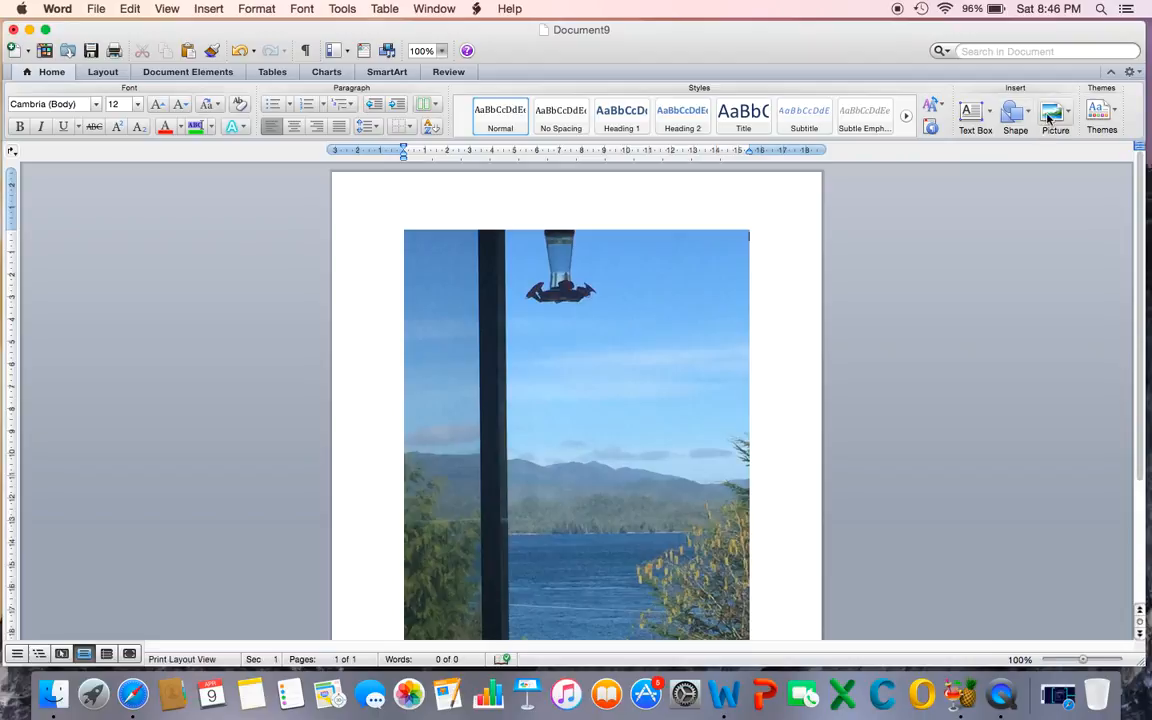
left_click(745, 262)
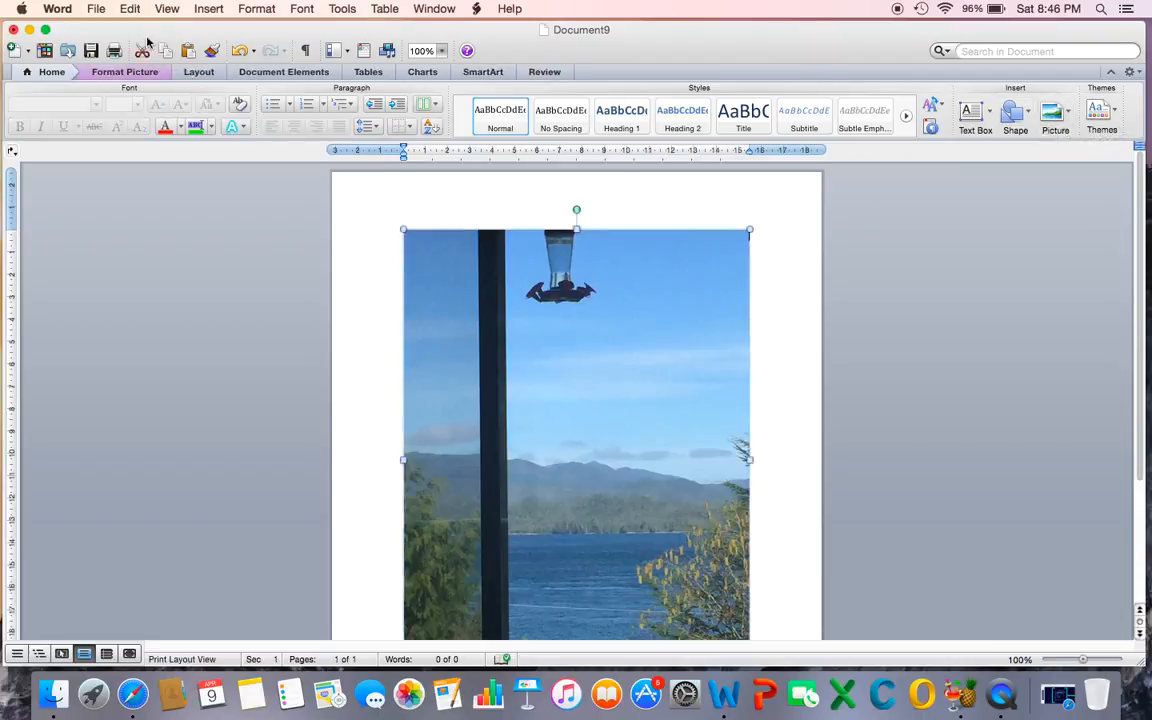
left_click(120, 74)
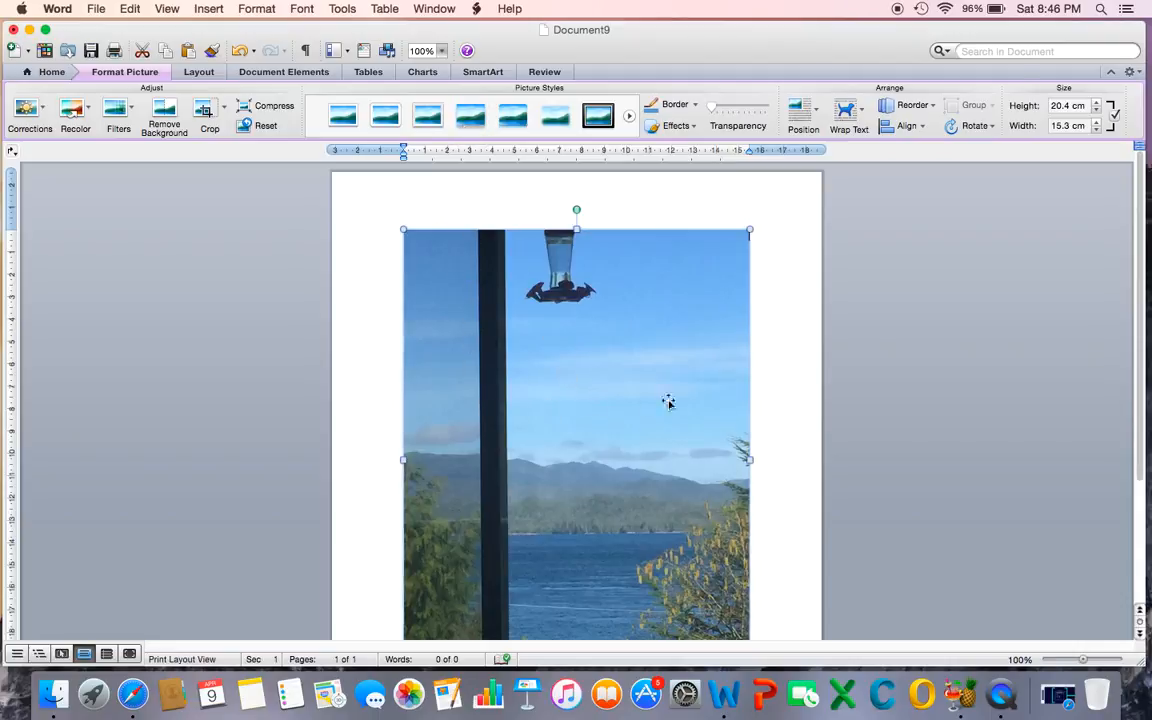
Step: Place the text cursor in the empty area below the picture and start a second page
scroll(656, 399, "down", 5)
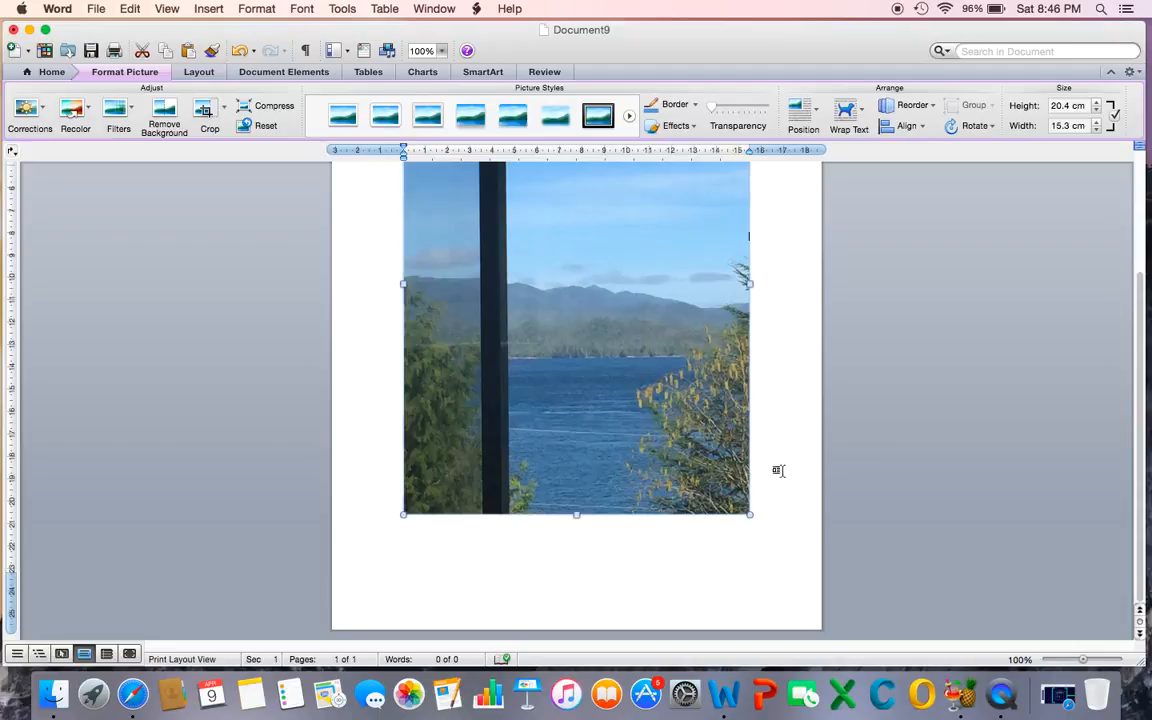
left_click(770, 478)
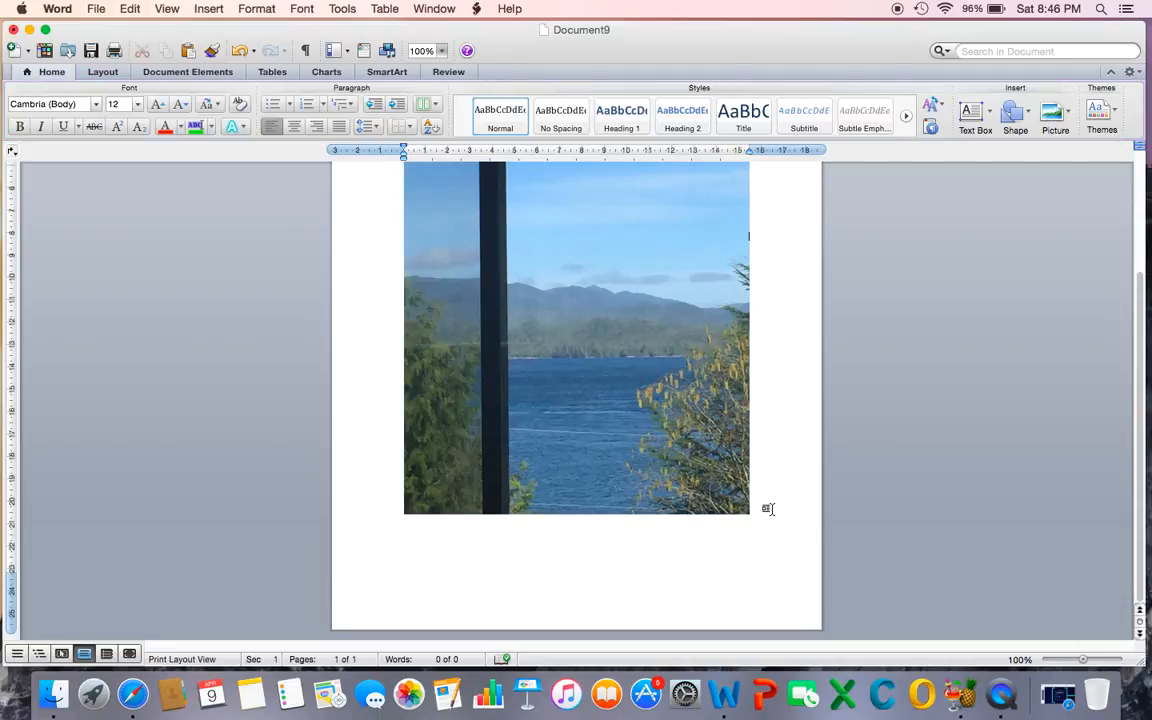
scroll(770, 506, "up", 3)
scroll(768, 509, "down", 3)
left_click(711, 557)
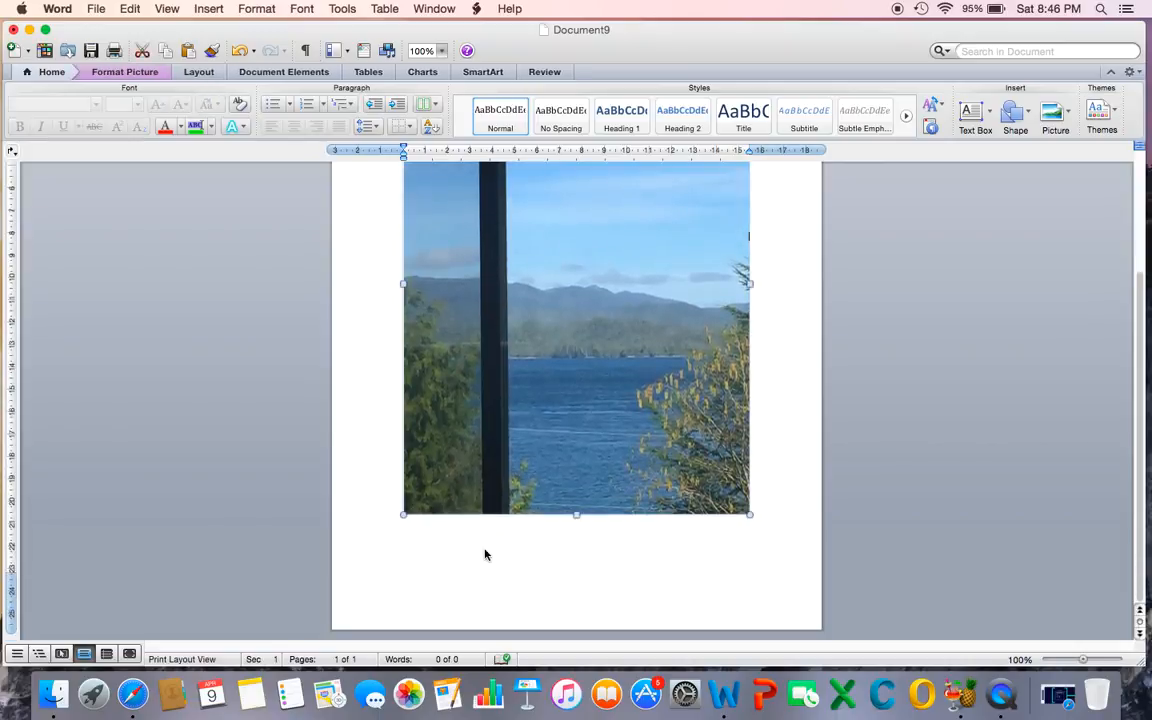
left_click(482, 576)
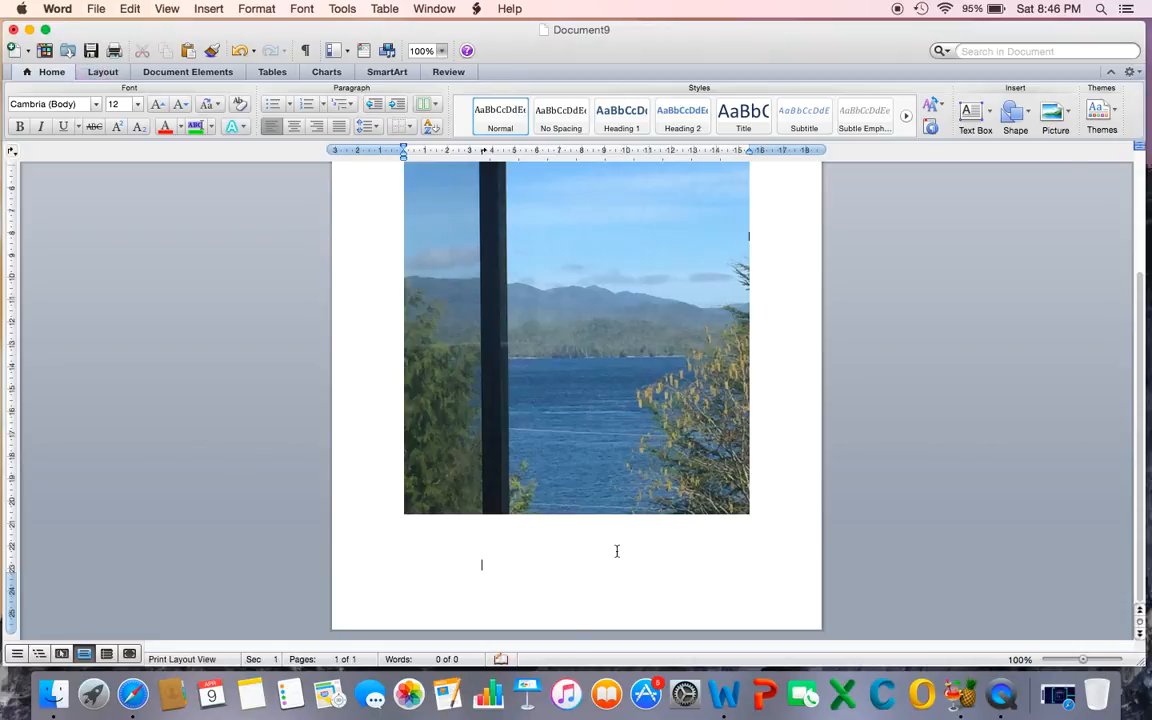
key("super+Return")
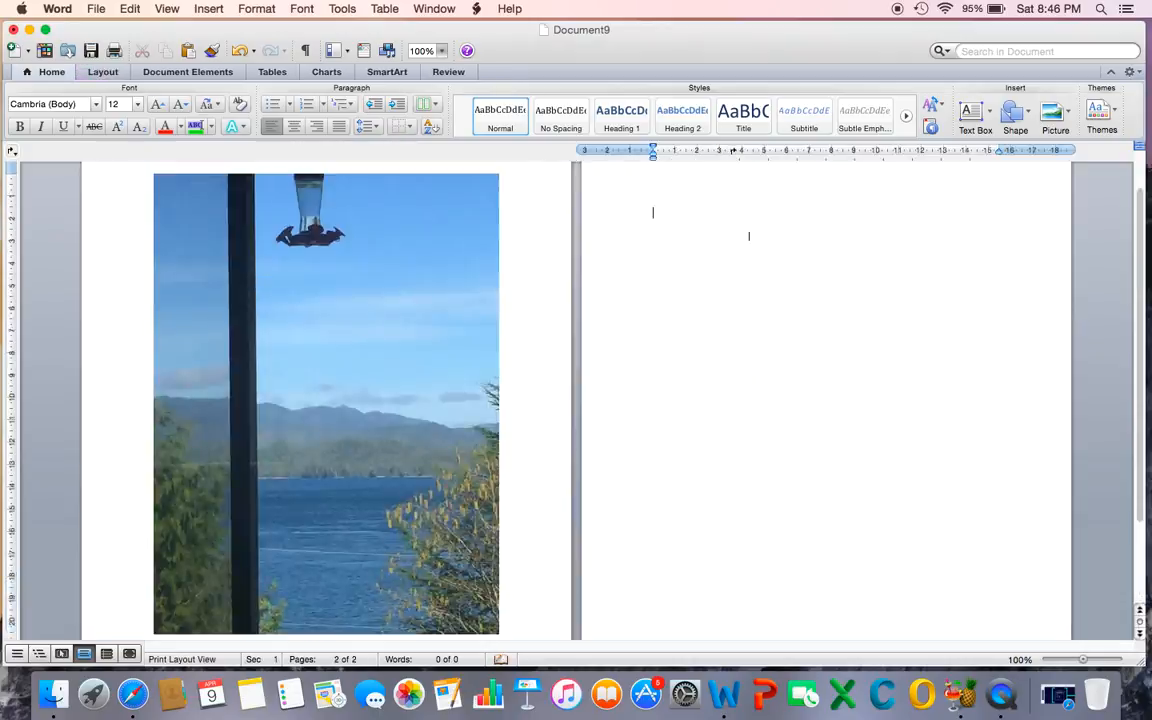
Step: Add the built-in Basic (All Pages) header to the document
scroll(697, 396, "up", 2)
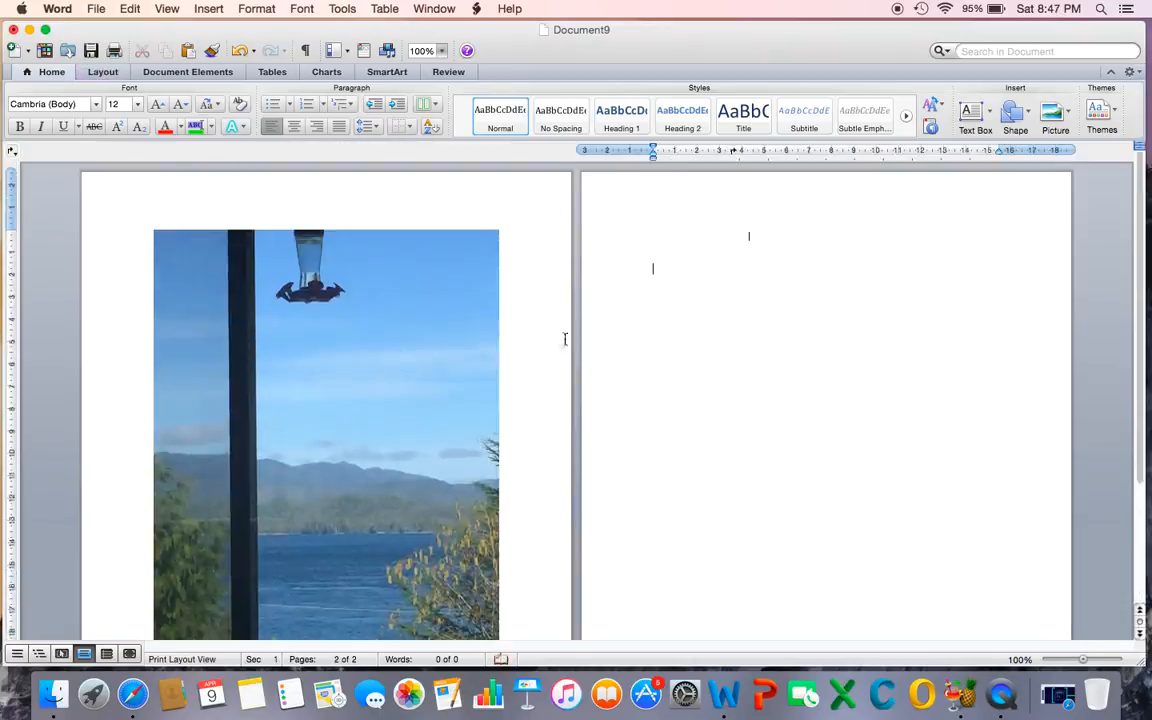
left_click(318, 185)
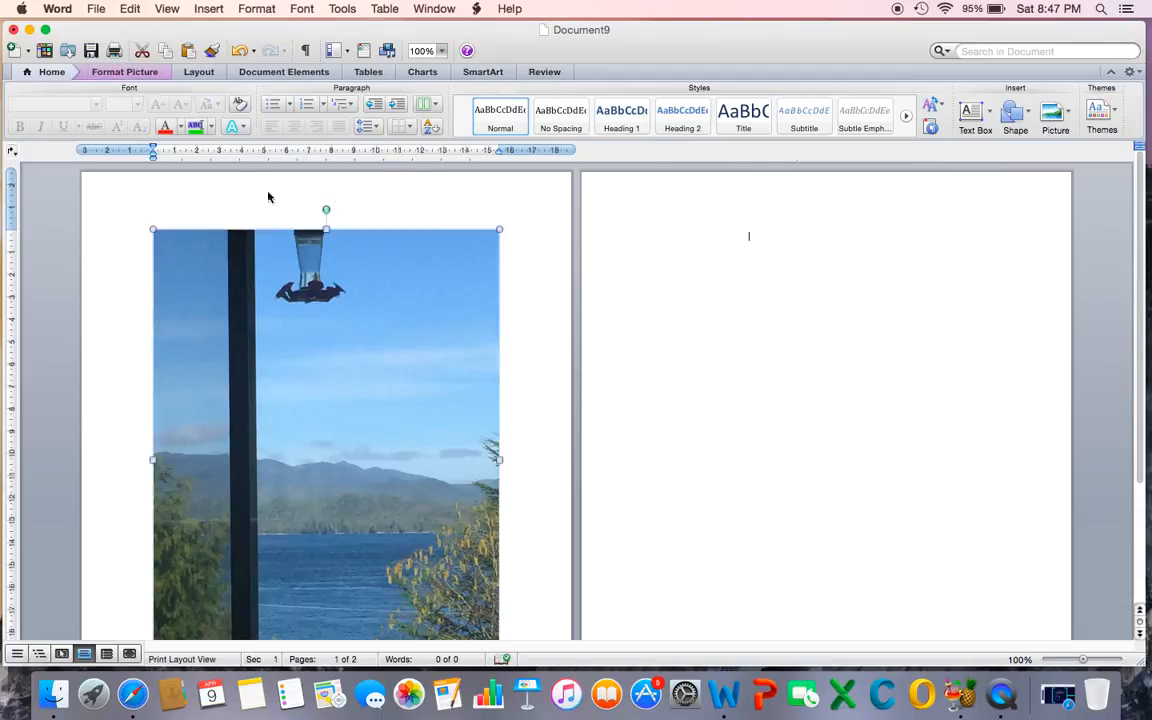
left_click(119, 178)
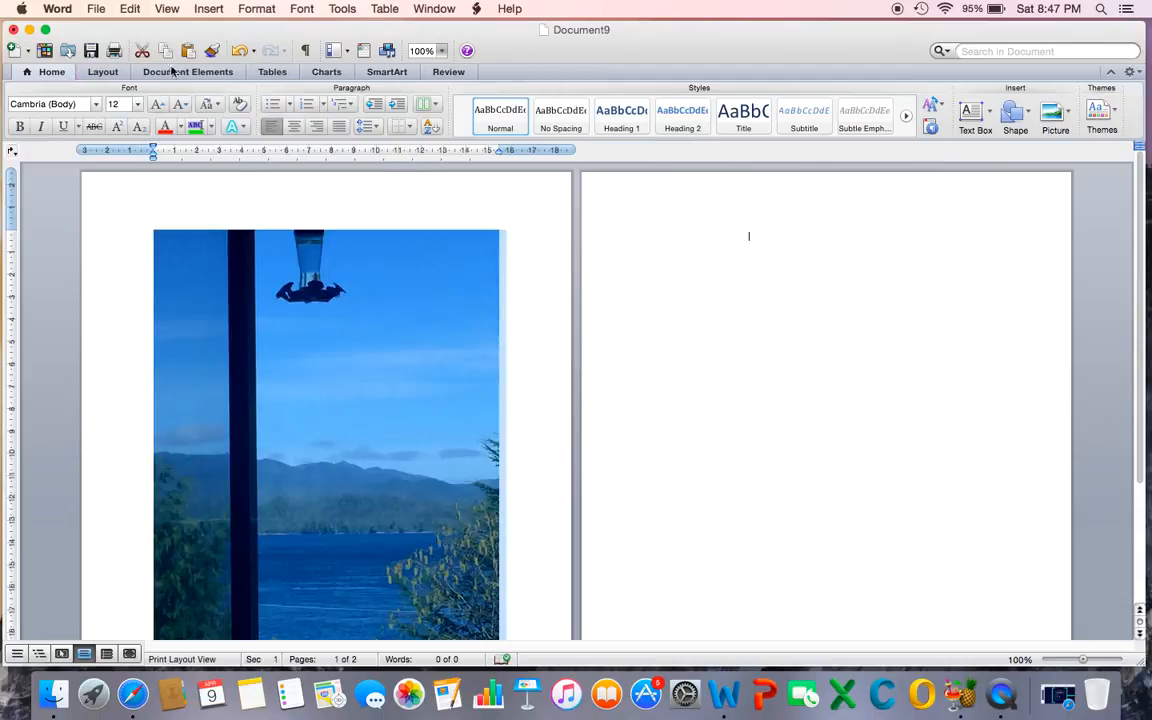
left_click(171, 78)
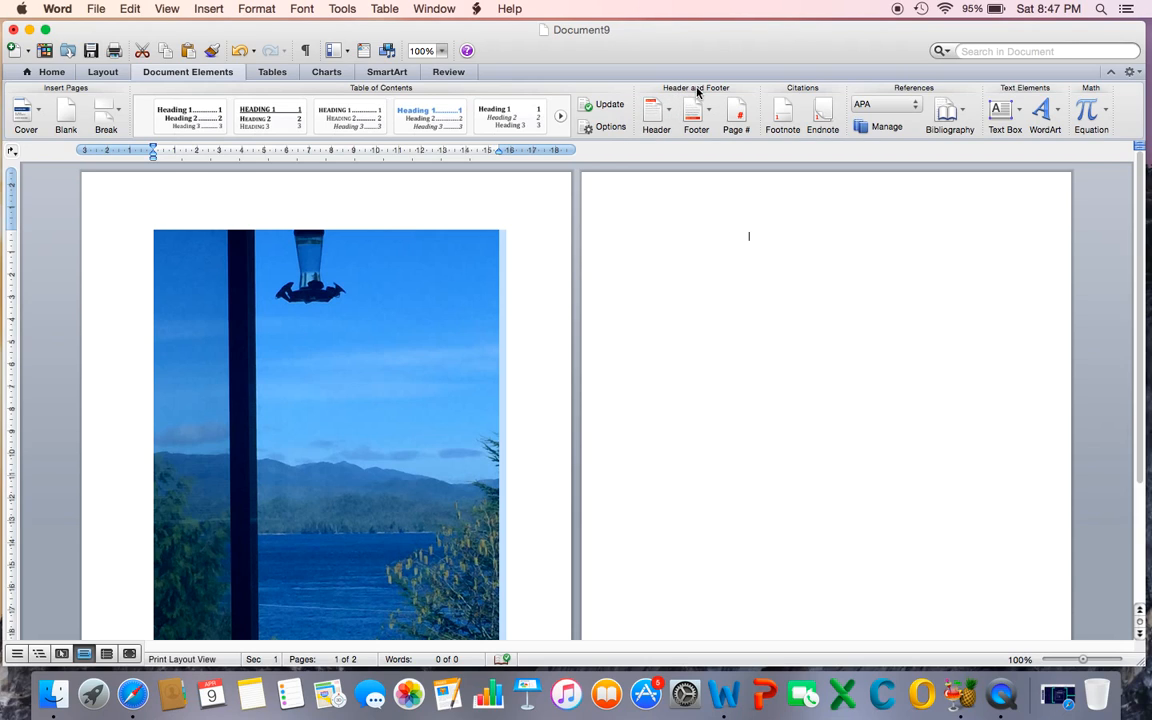
left_click(651, 117)
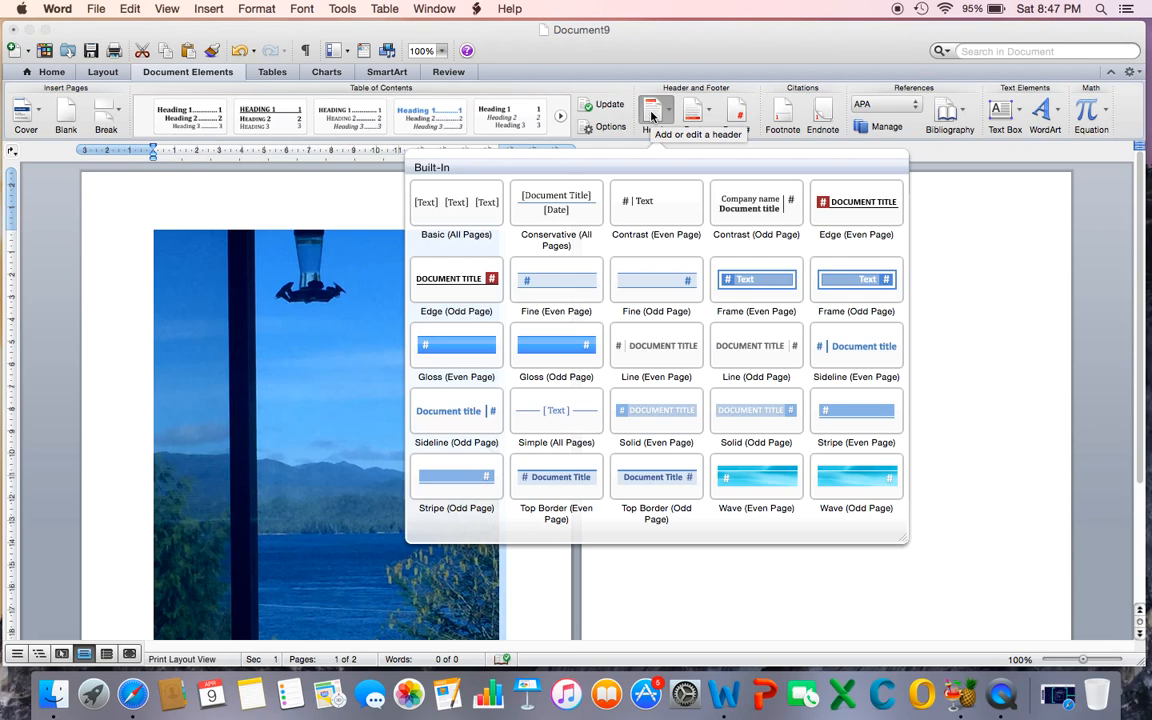
left_click(446, 209)
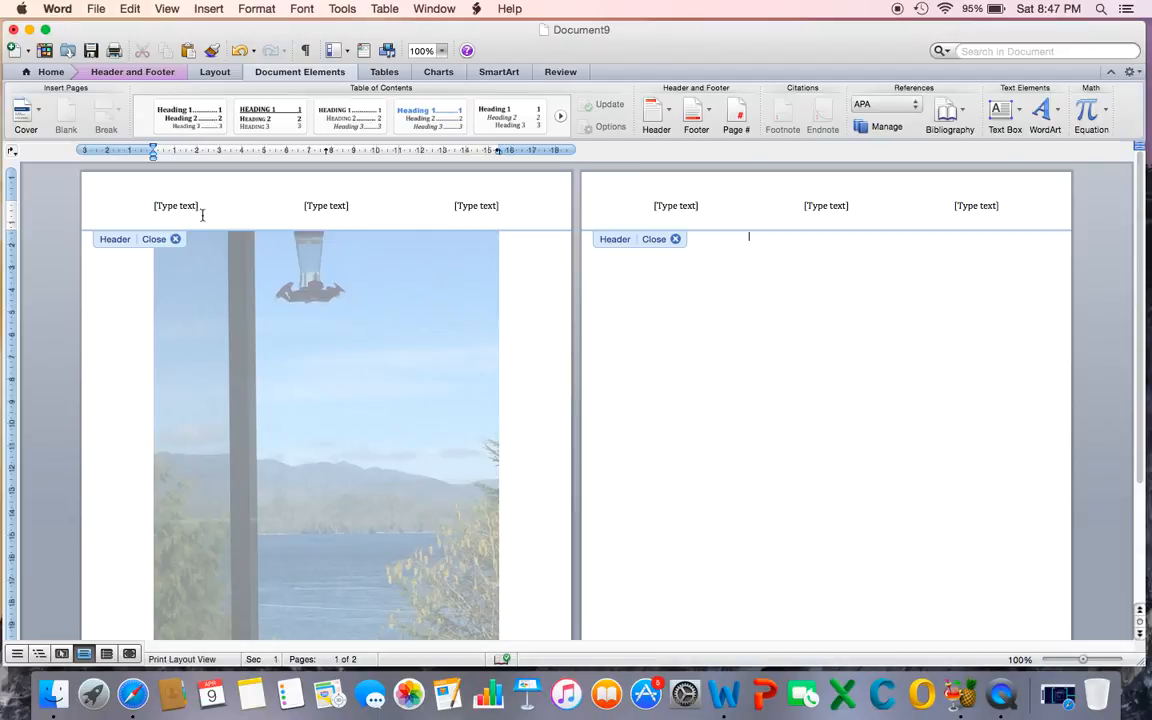
Step: Replace the first header placeholder with the text "Your name goes here"
left_click(185, 206)
type("Your")
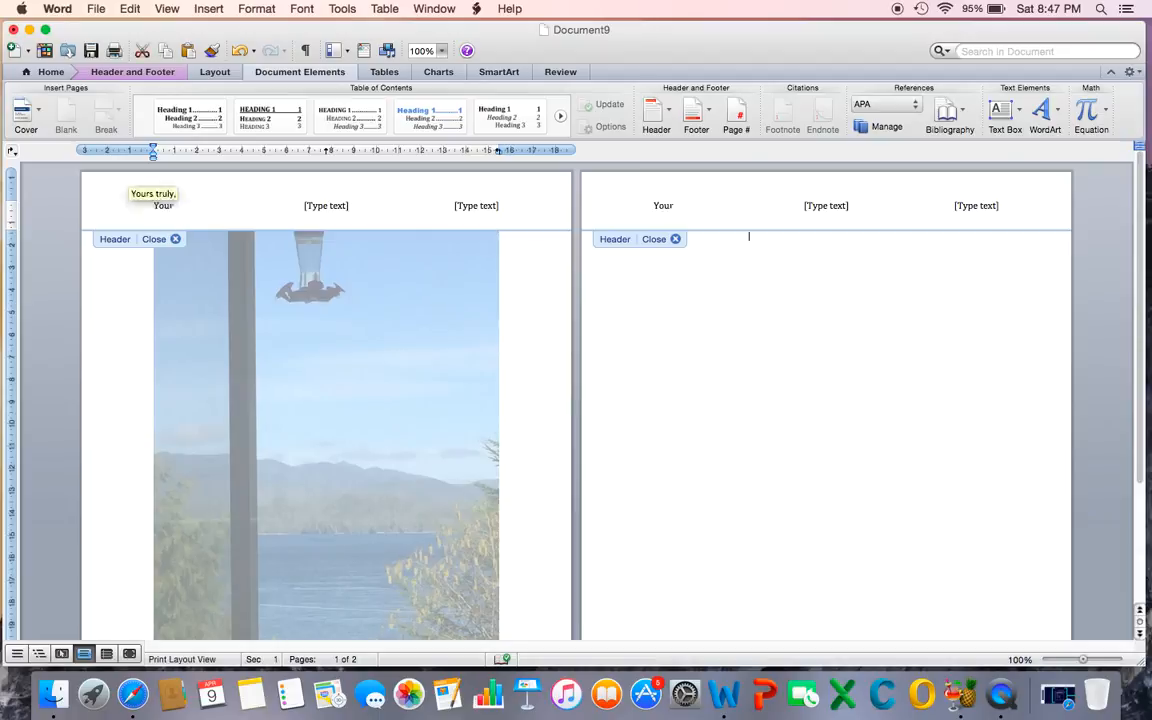
type(" name goes here")
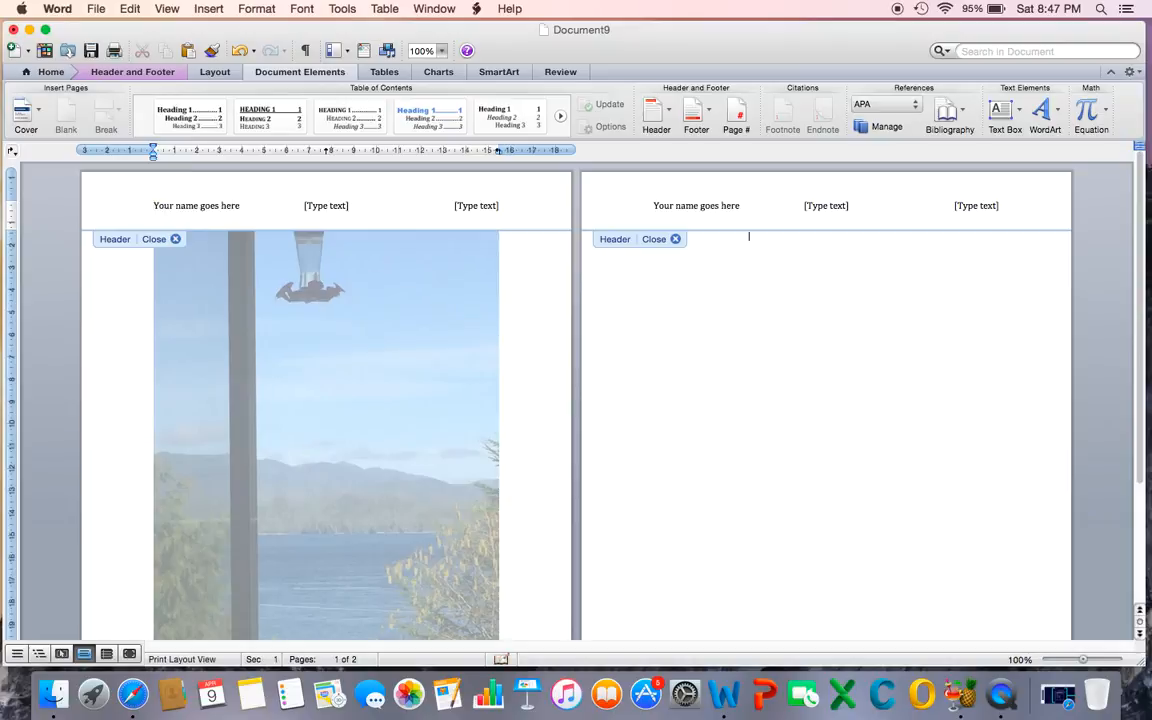
Step: Delete the two remaining header placeholders and finish editing the header
left_click(355, 207)
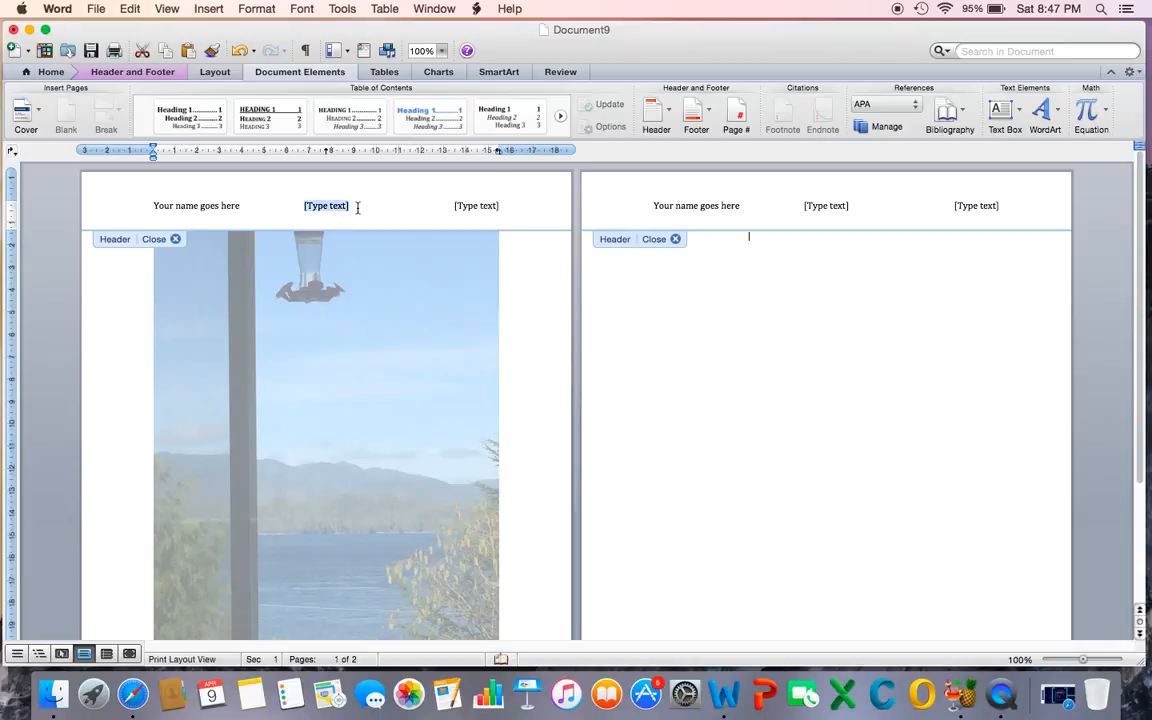
key("BackSpace")
left_click(500, 207)
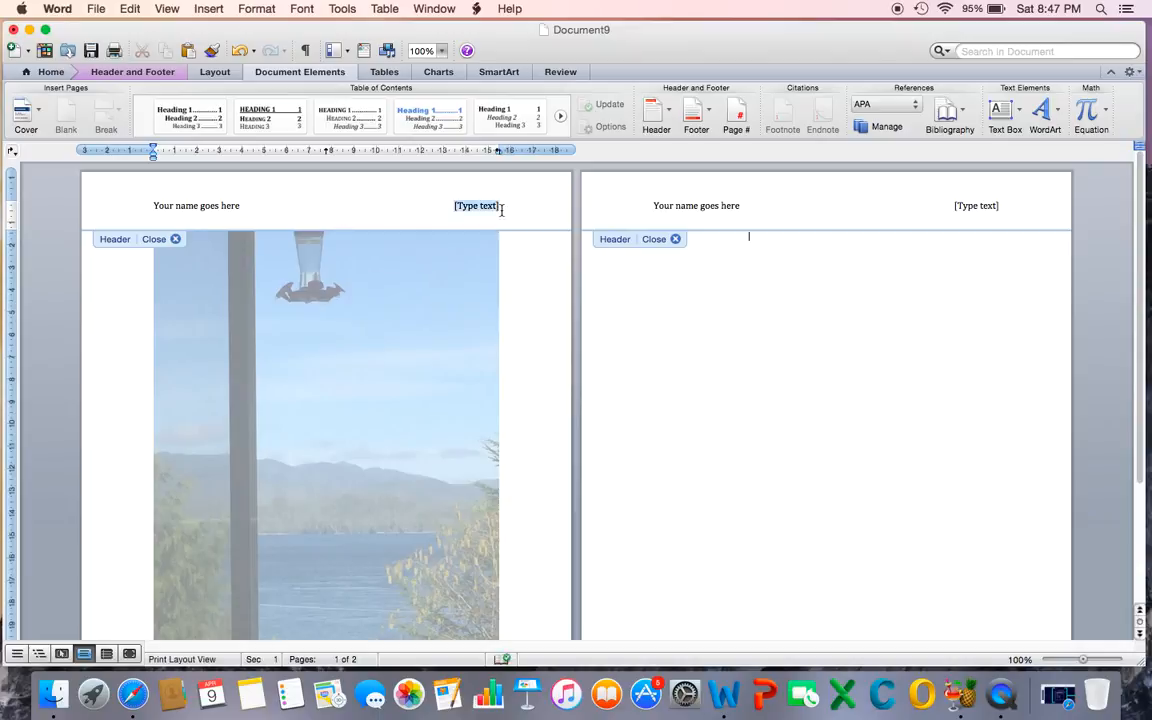
key("BackSpace")
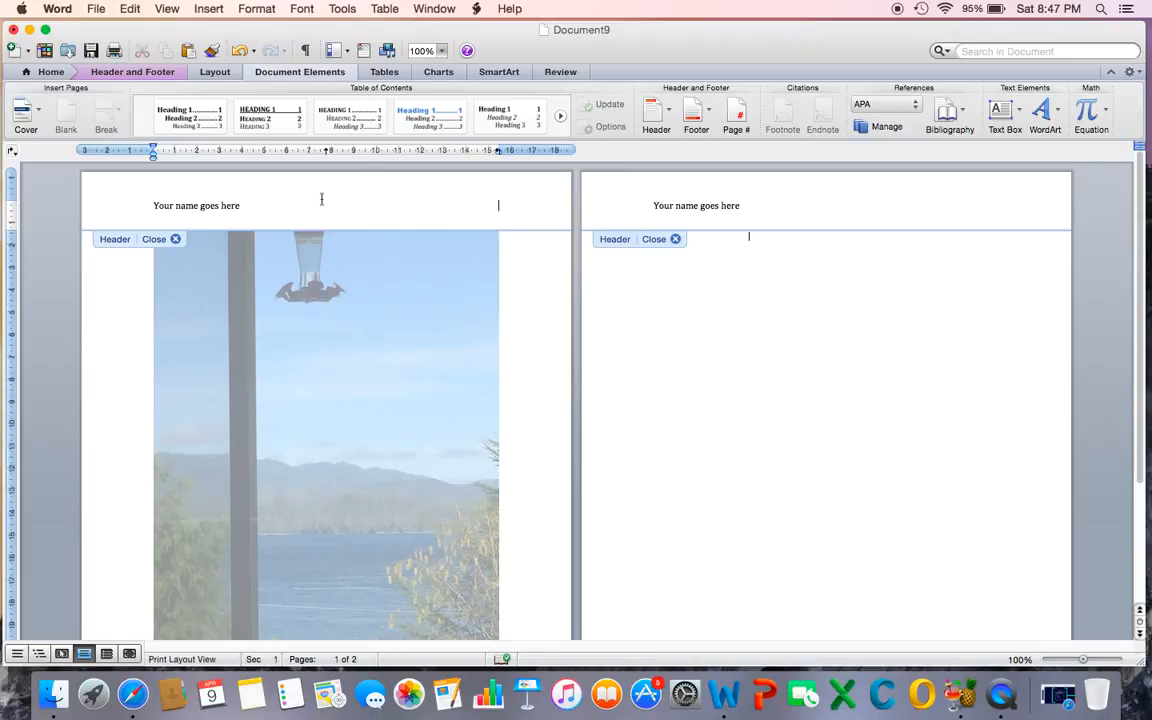
left_click(175, 241)
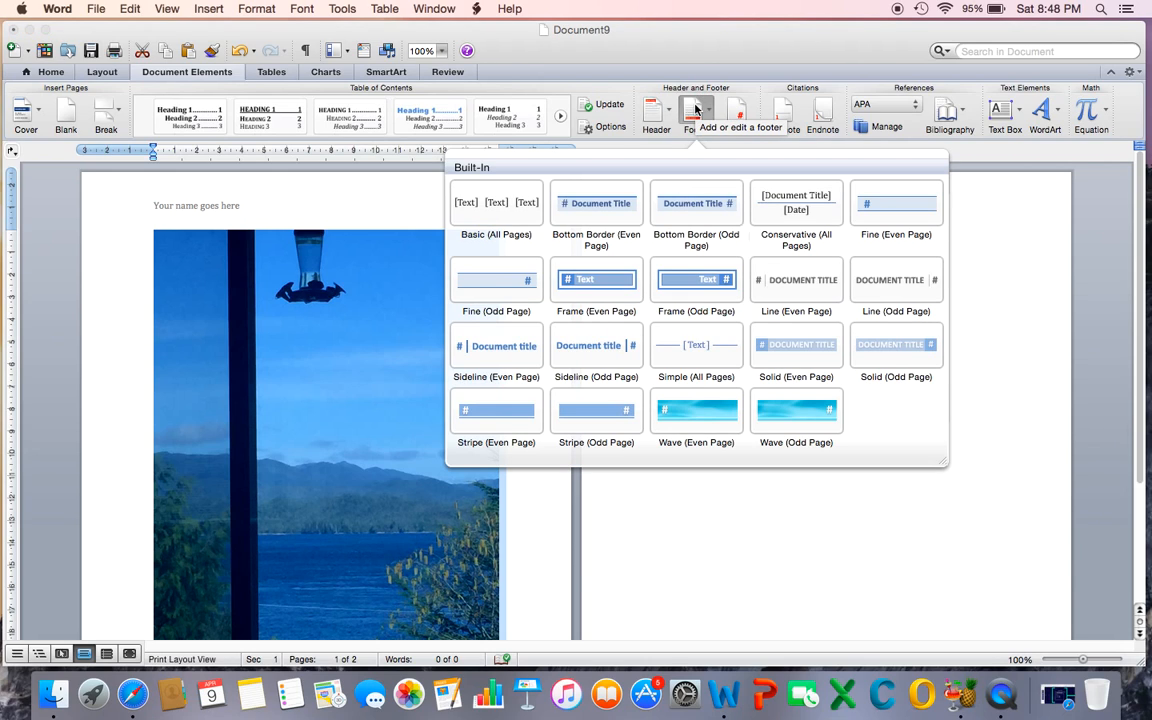
Step: Add the built-in Basic (All Pages) footer and replace its first placeholder with "MS Word Applications"
left_click(502, 209)
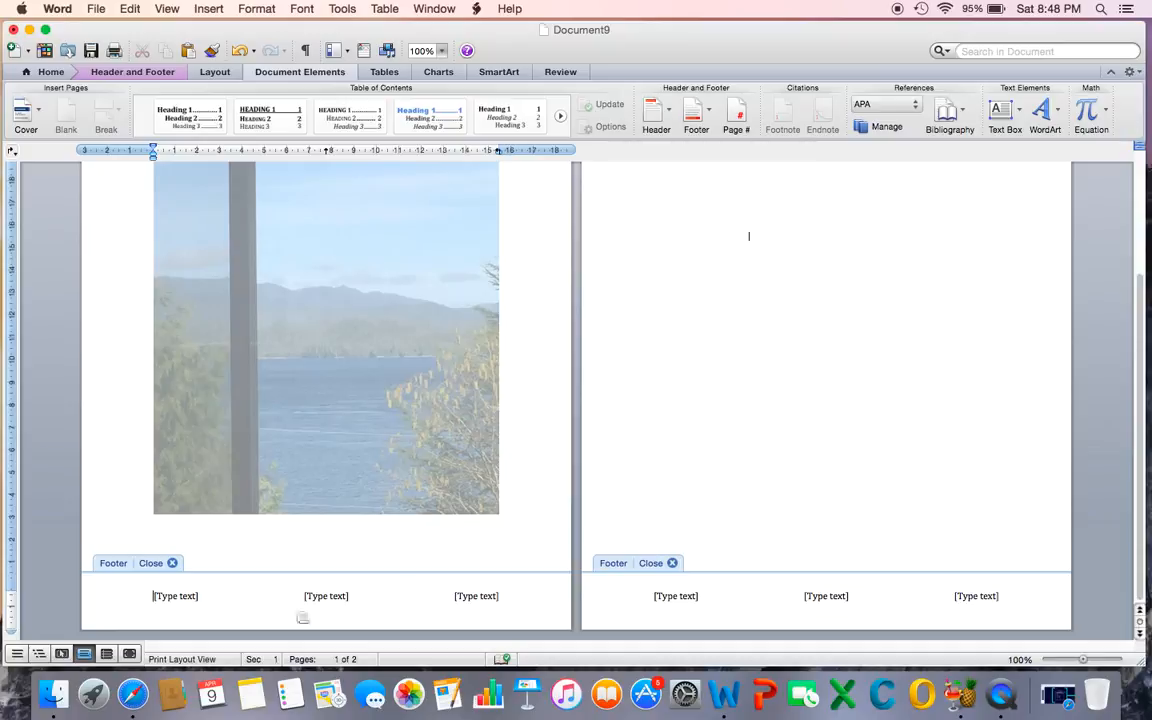
left_click(205, 596)
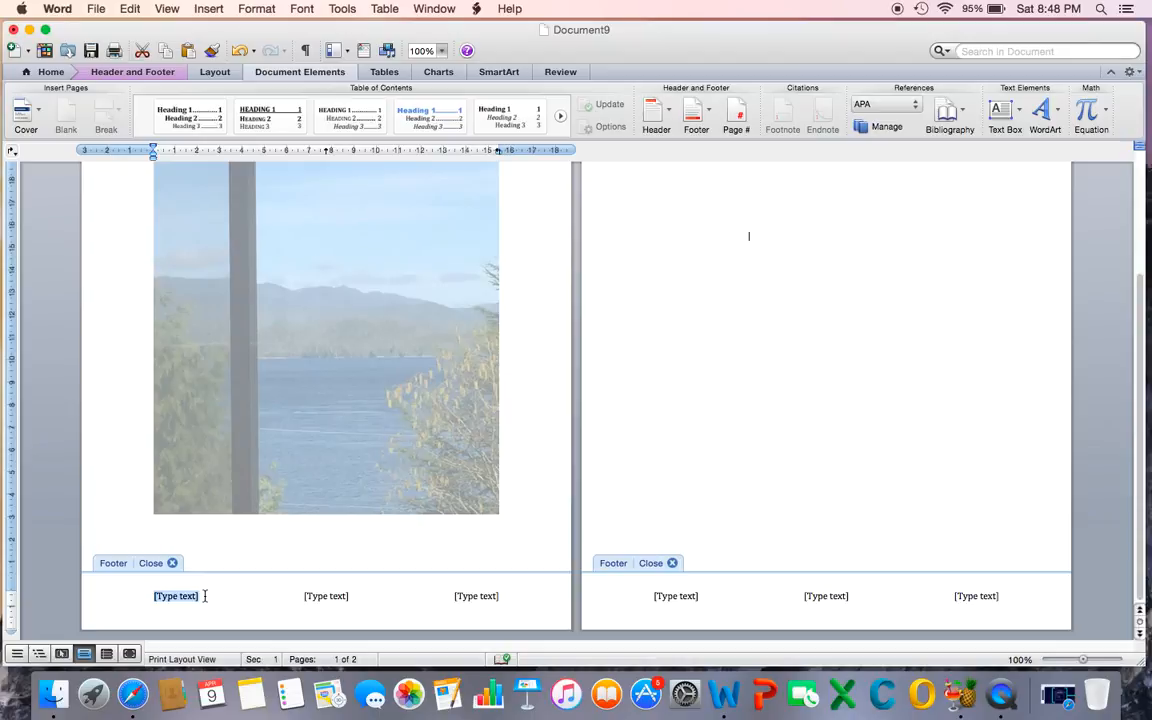
type("MS")
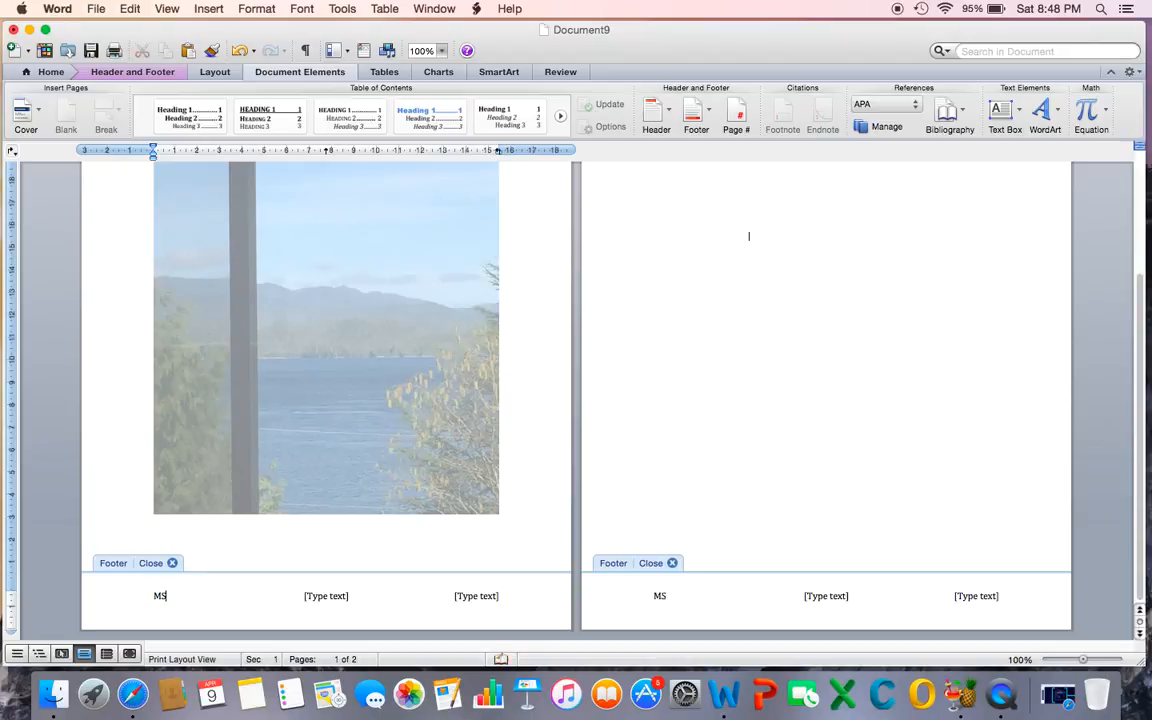
type(" Word Applications")
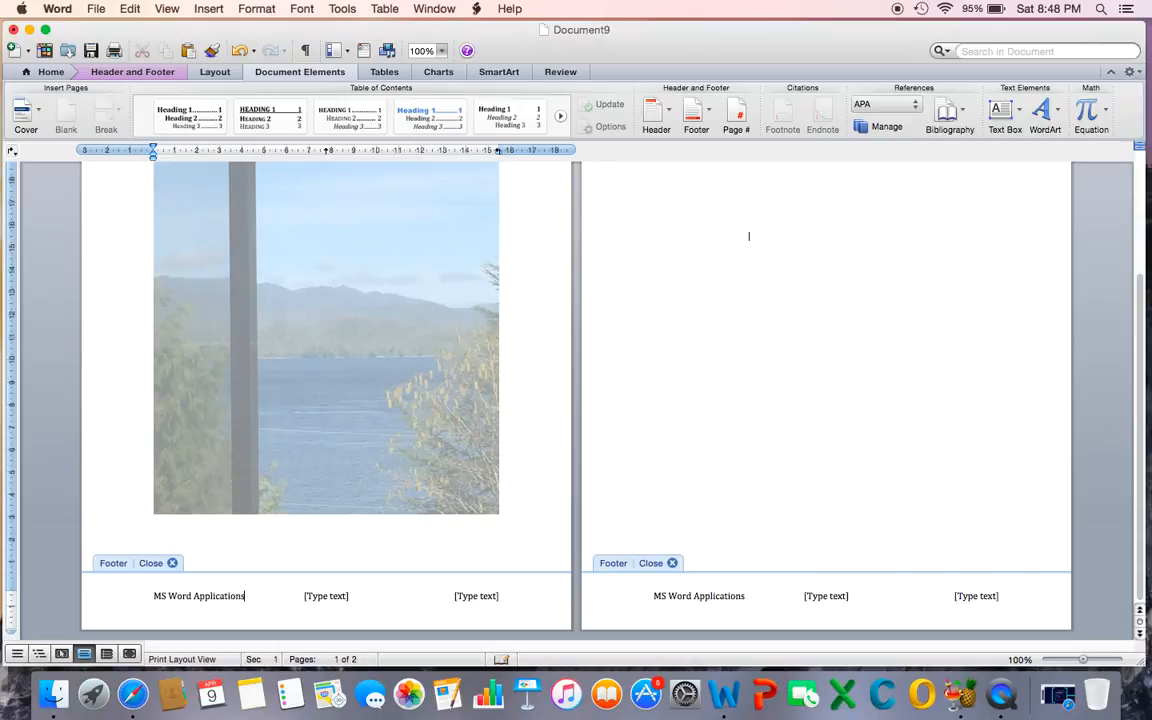
Step: Delete the two remaining footer placeholders after "MS Word Applications" and finish editing the footer
left_click(285, 596)
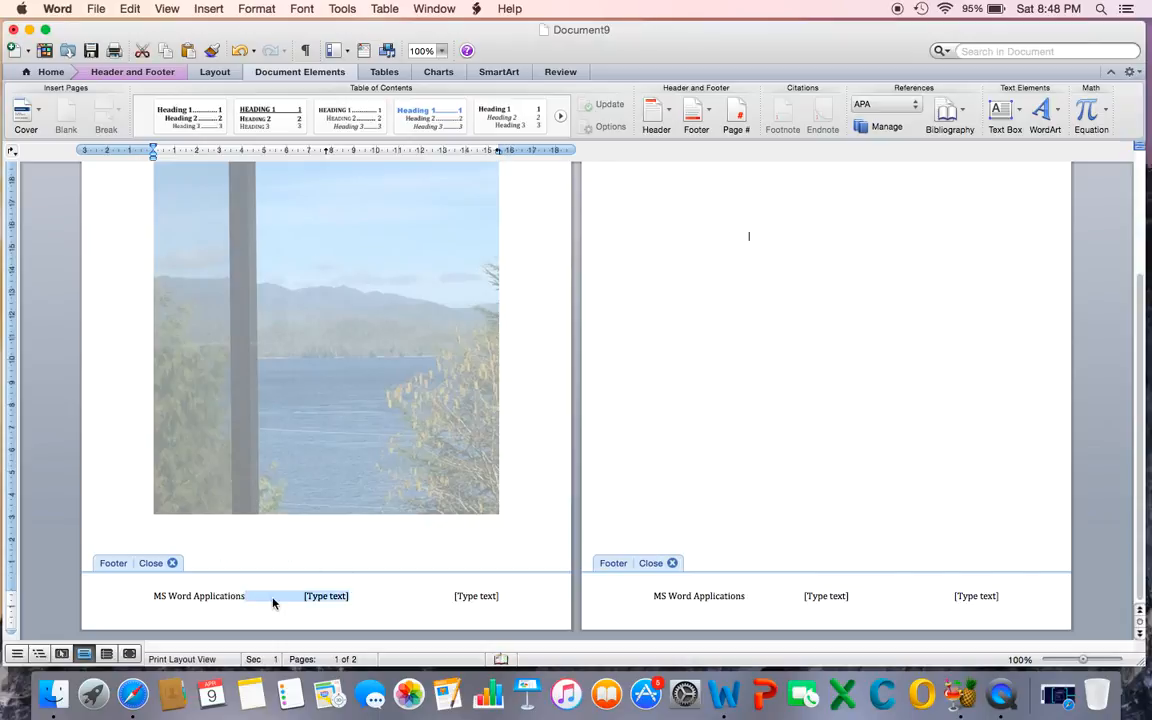
key("BackSpace")
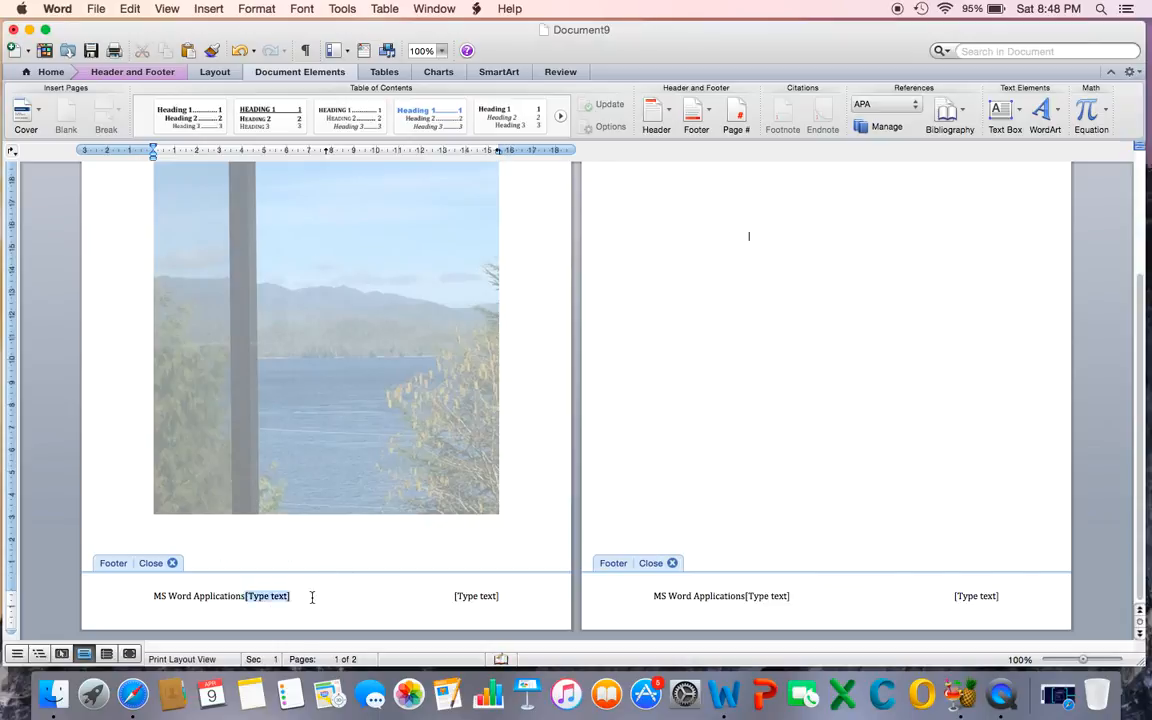
key("BackSpace")
left_click(486, 598)
key("BackSpace")
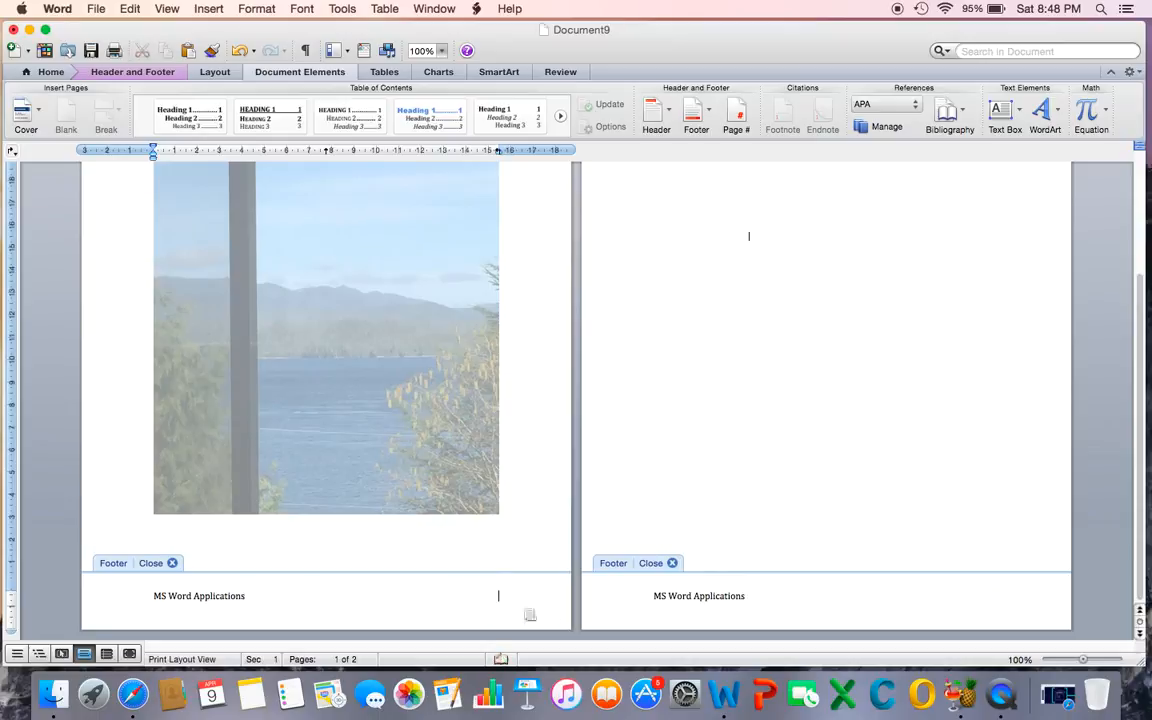
left_click(674, 566)
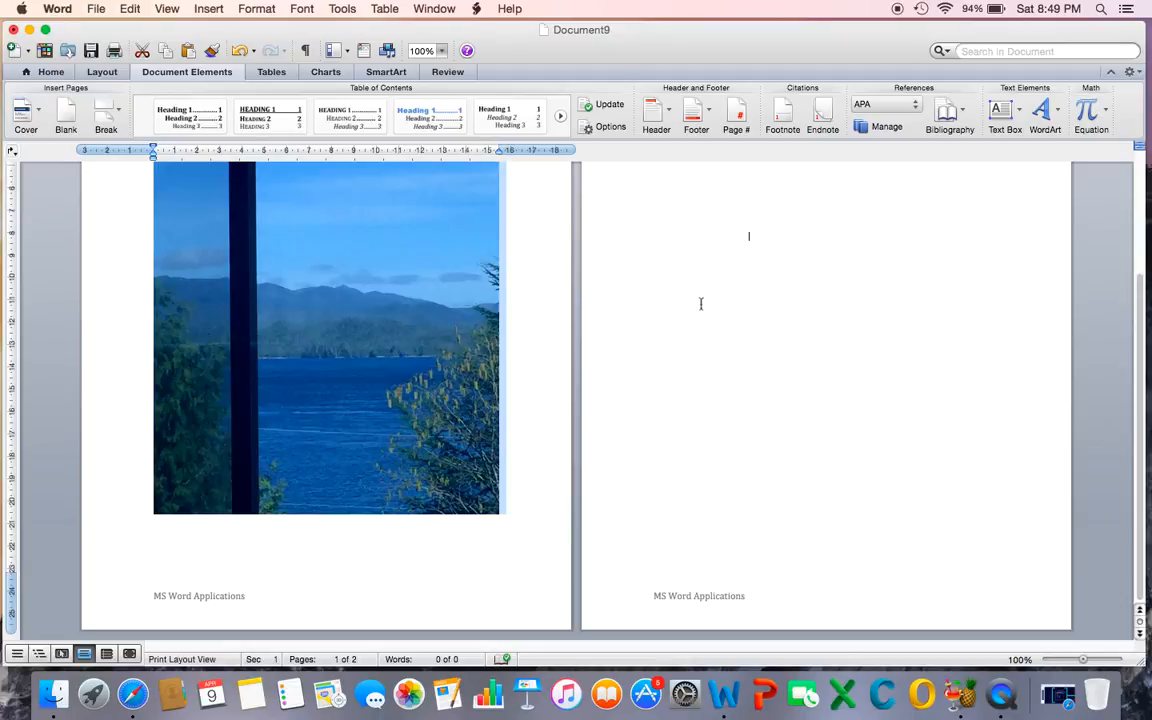
Step: Insert page numbers at the bottom of the page (Footer) with Left alignment, keeping the number shown on the first page
left_click(737, 114)
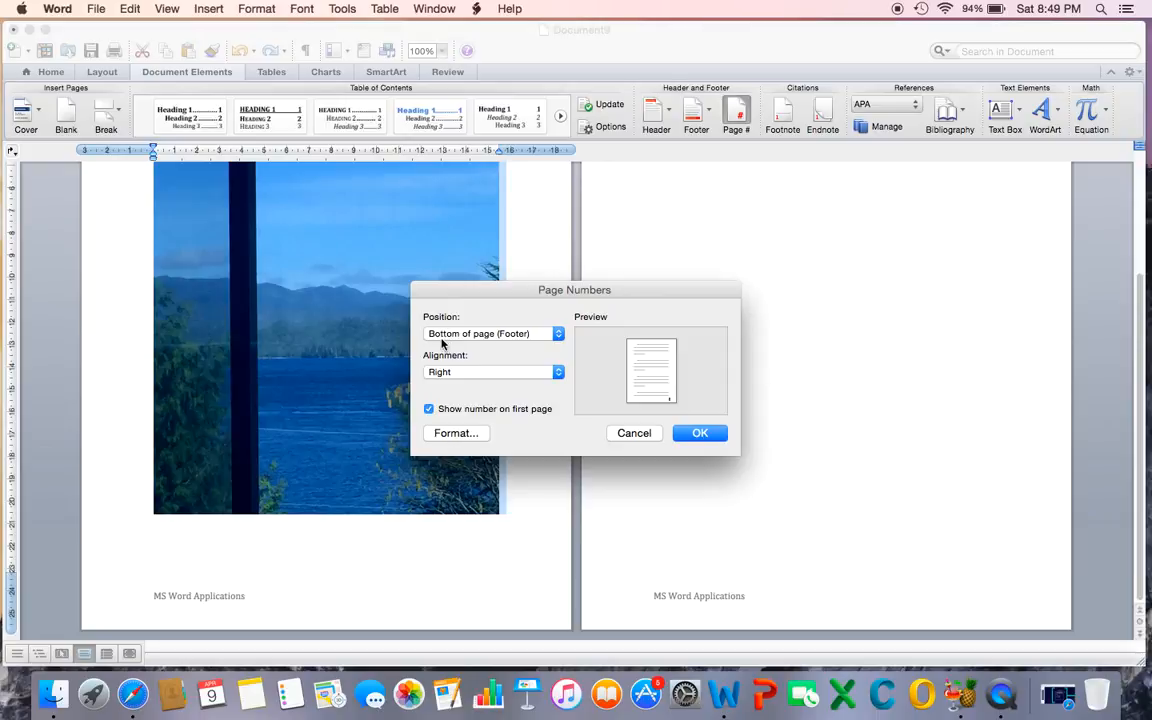
left_click(558, 335)
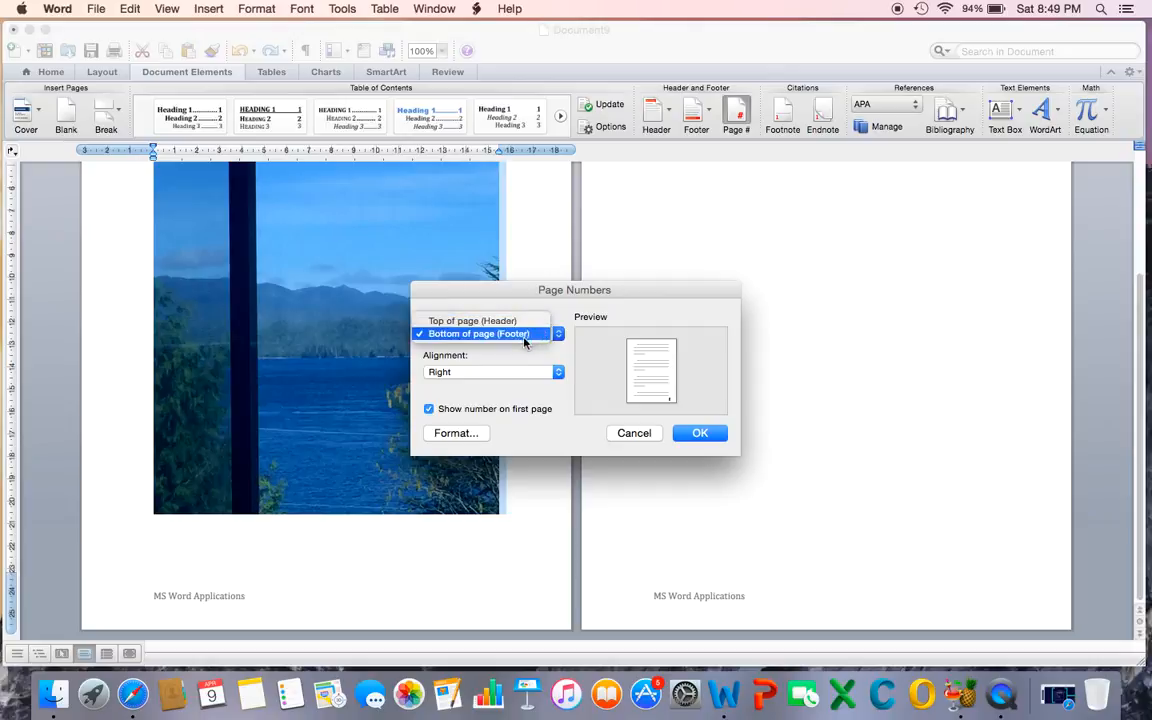
left_click(522, 334)
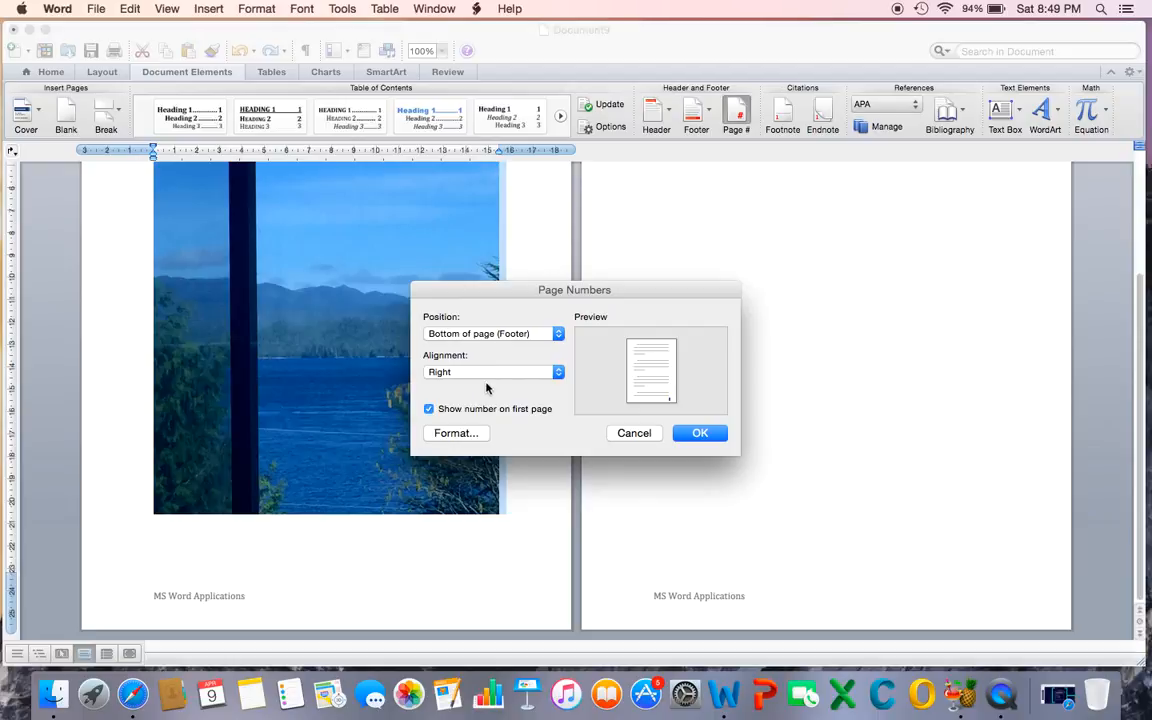
left_click(490, 372)
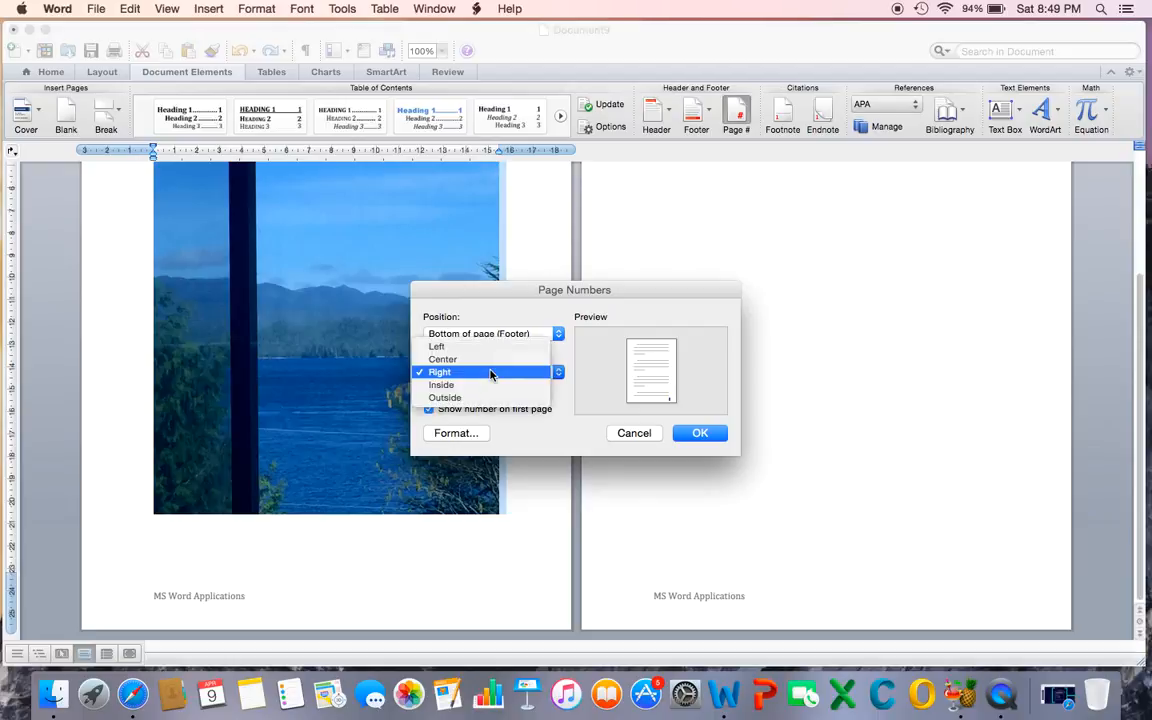
left_click(490, 347)
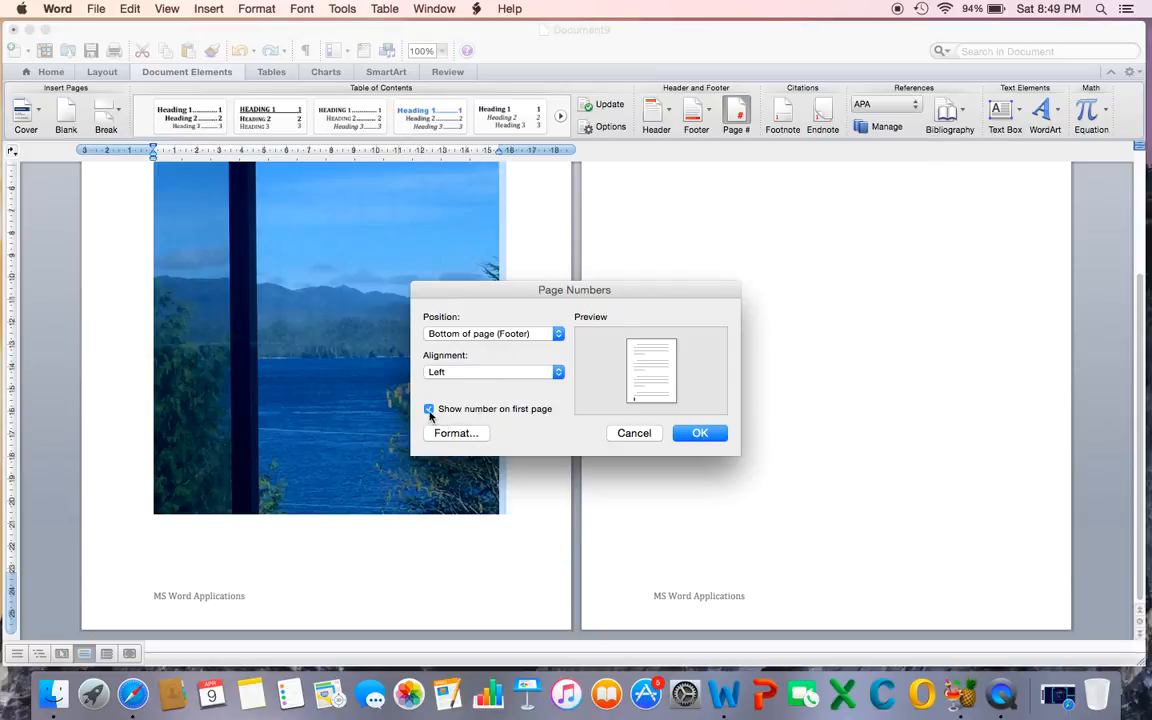
left_click(700, 434)
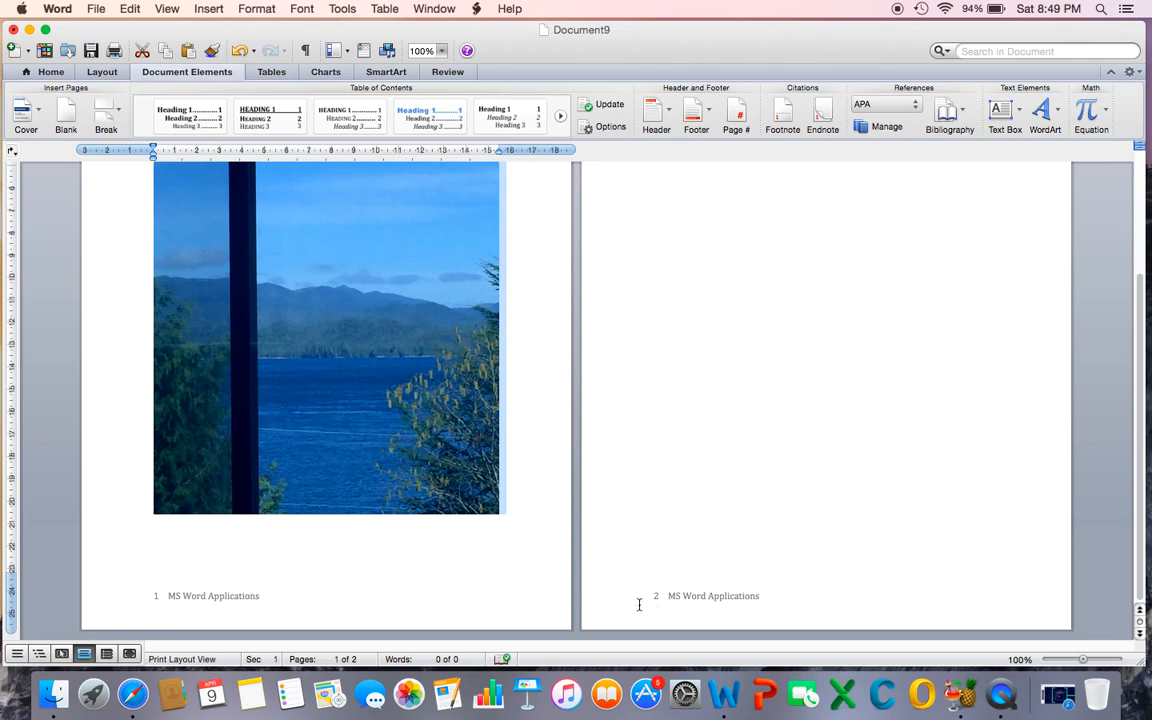
Step: Add a Box page border to the whole document using the 3 pt thick-and-thin double line style
left_click(98, 72)
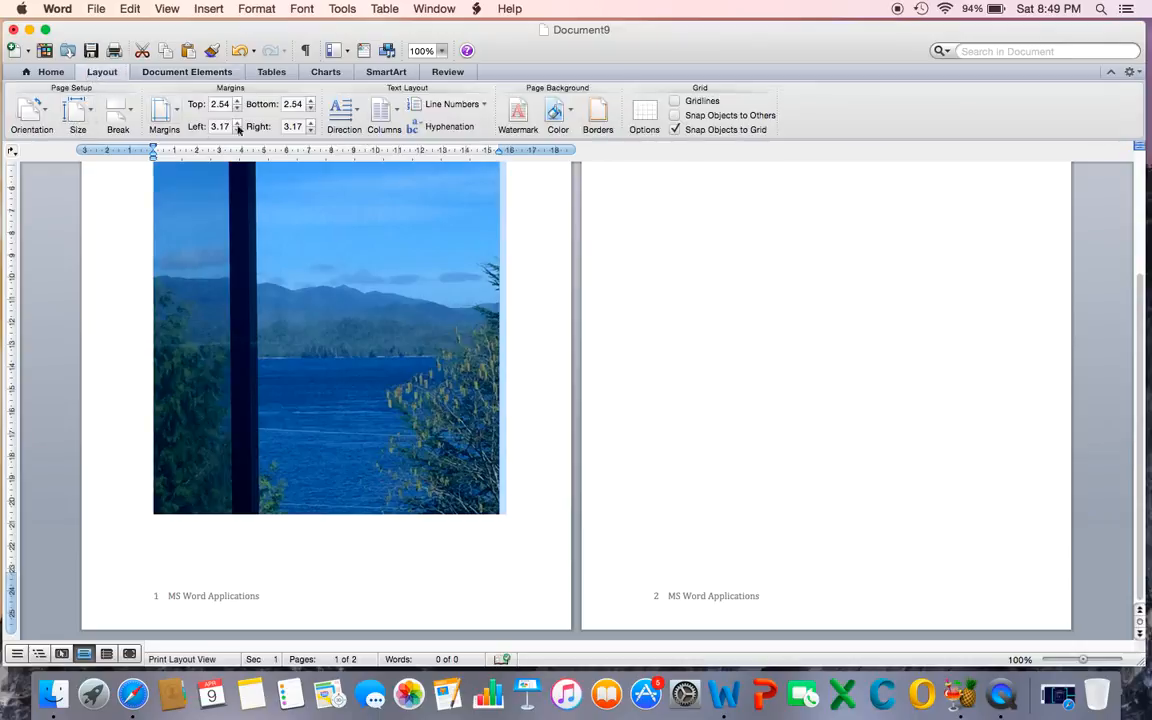
left_click(599, 117)
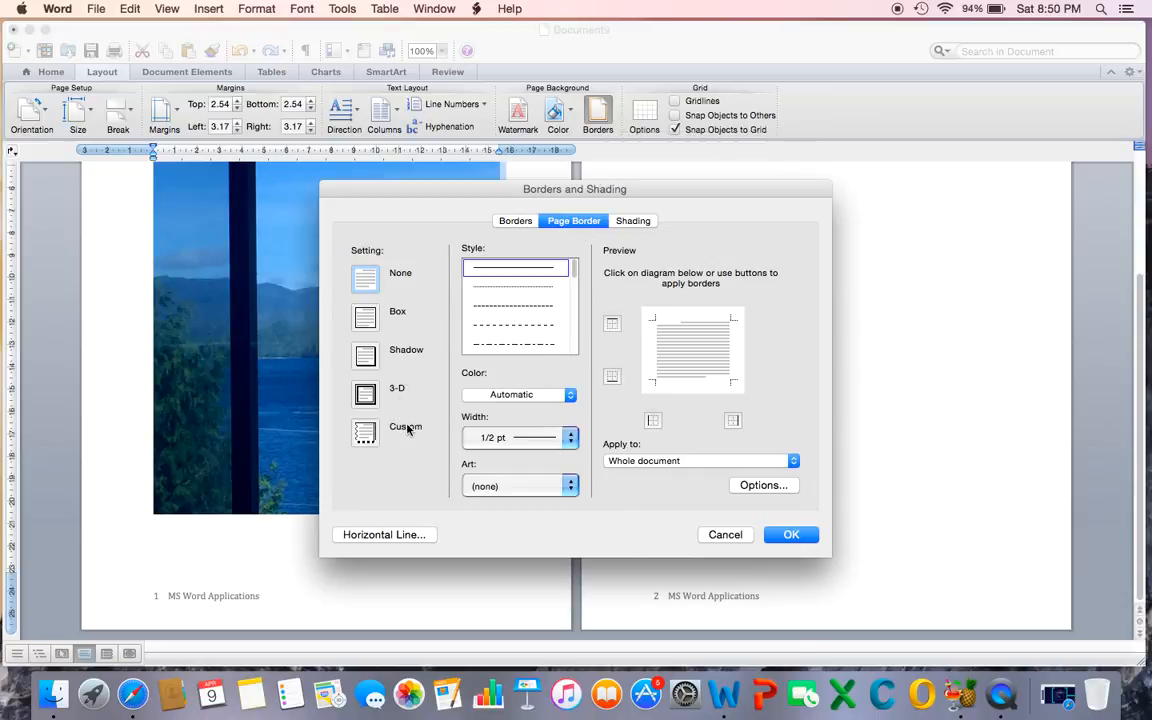
left_click(397, 313)
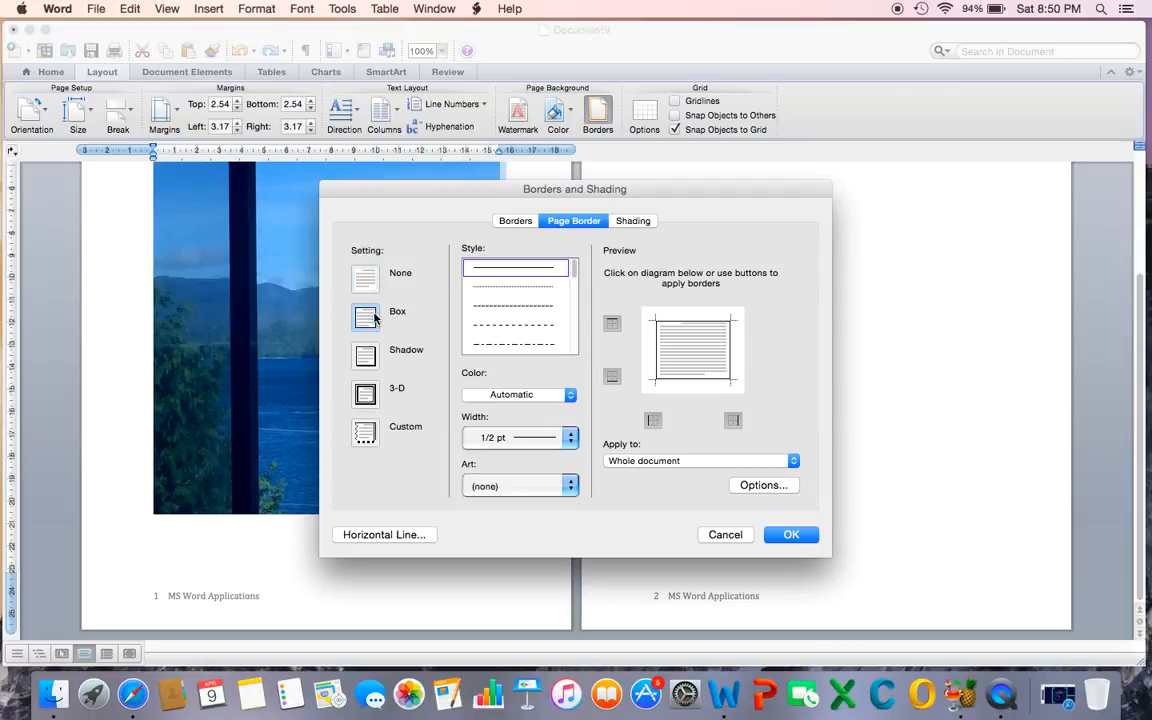
scroll(518, 310, "down", 3)
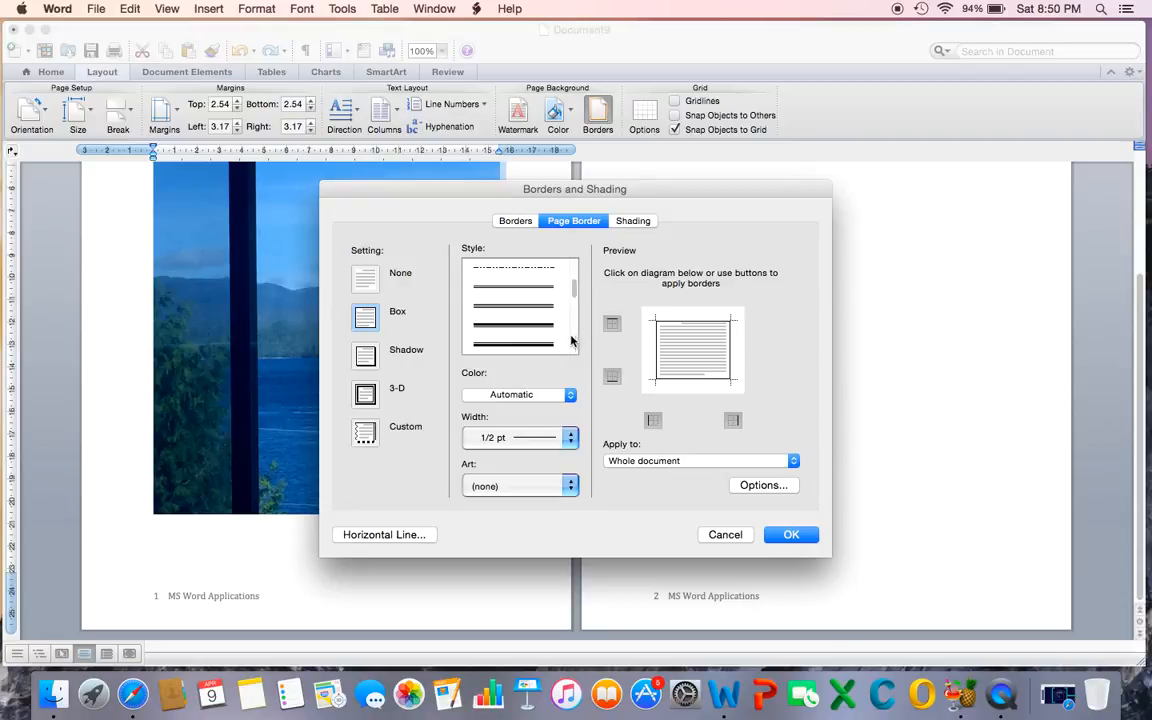
left_click(520, 346)
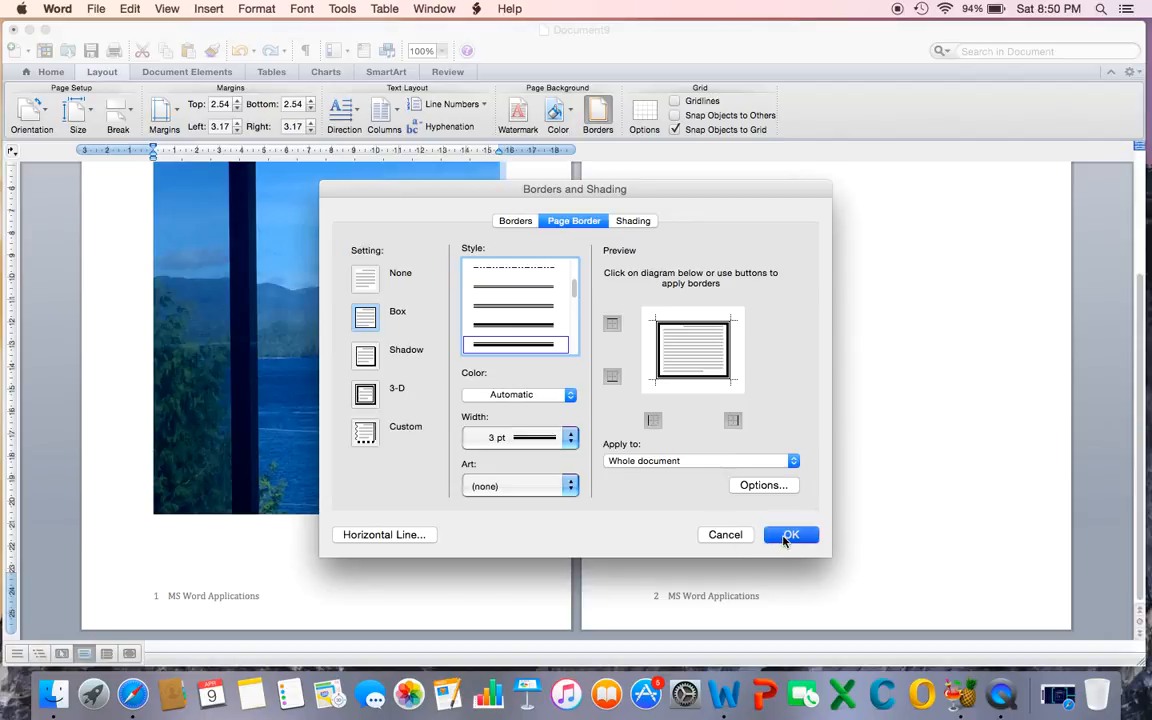
left_click(789, 536)
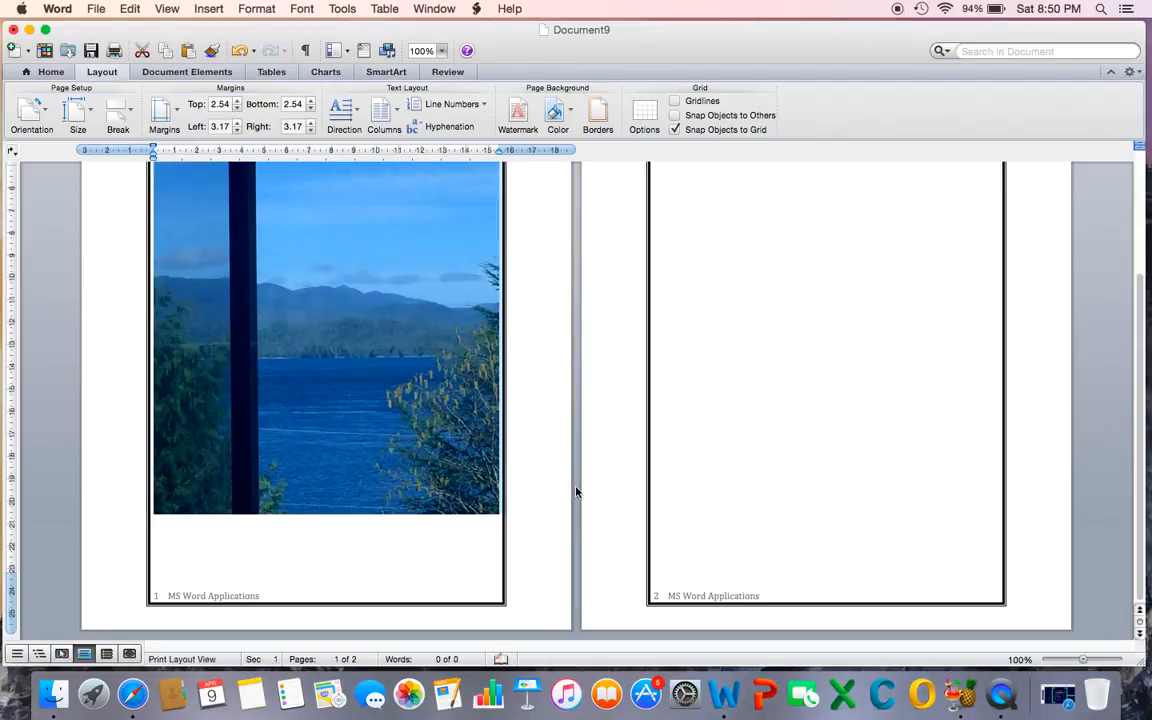
scroll(576, 491, "up", 5)
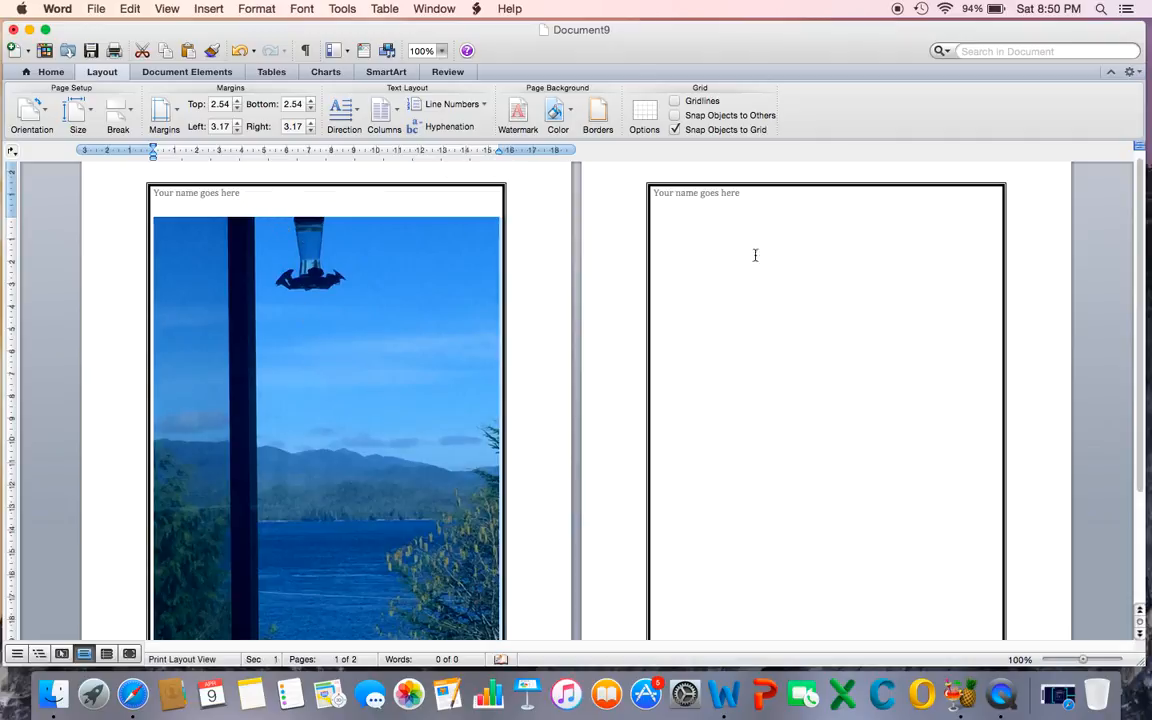
scroll(755, 255, "down", 5)
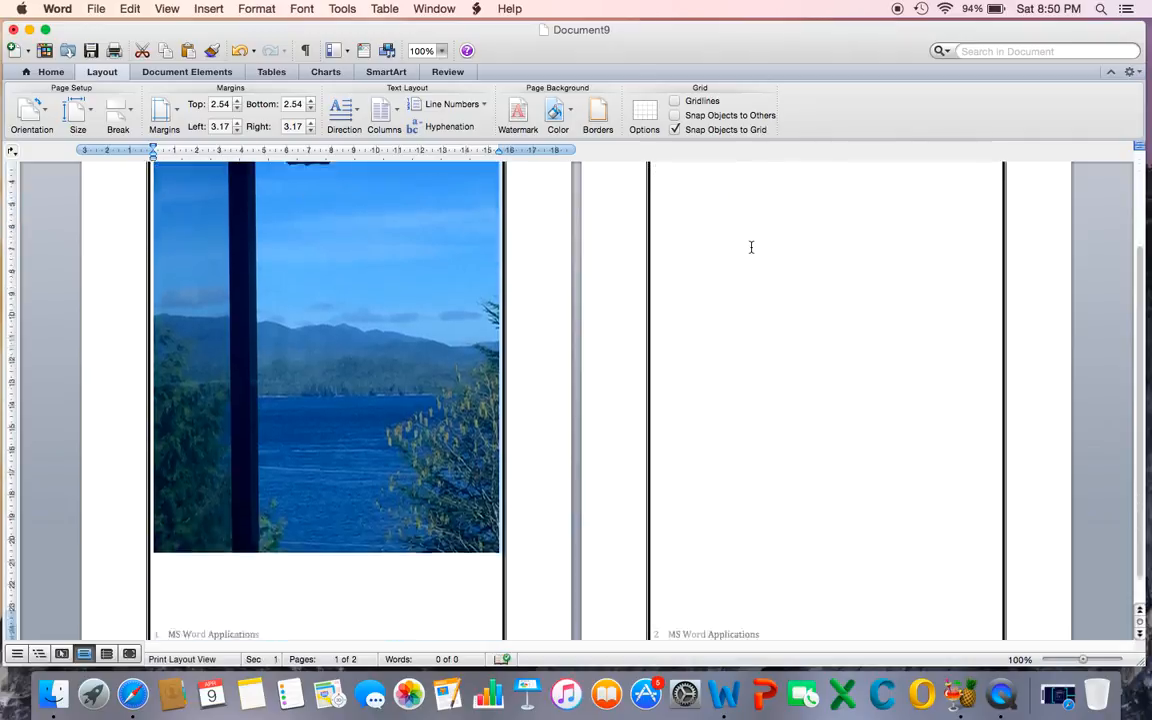
scroll(751, 247, "up", 5)
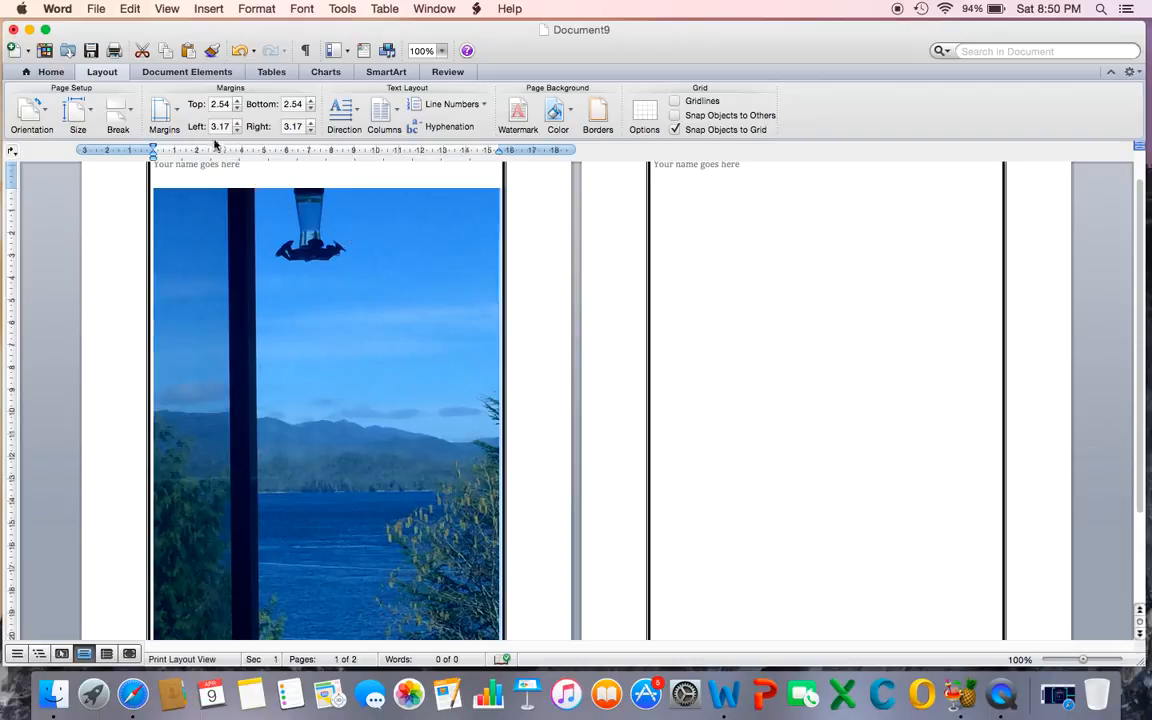
left_click(163, 74)
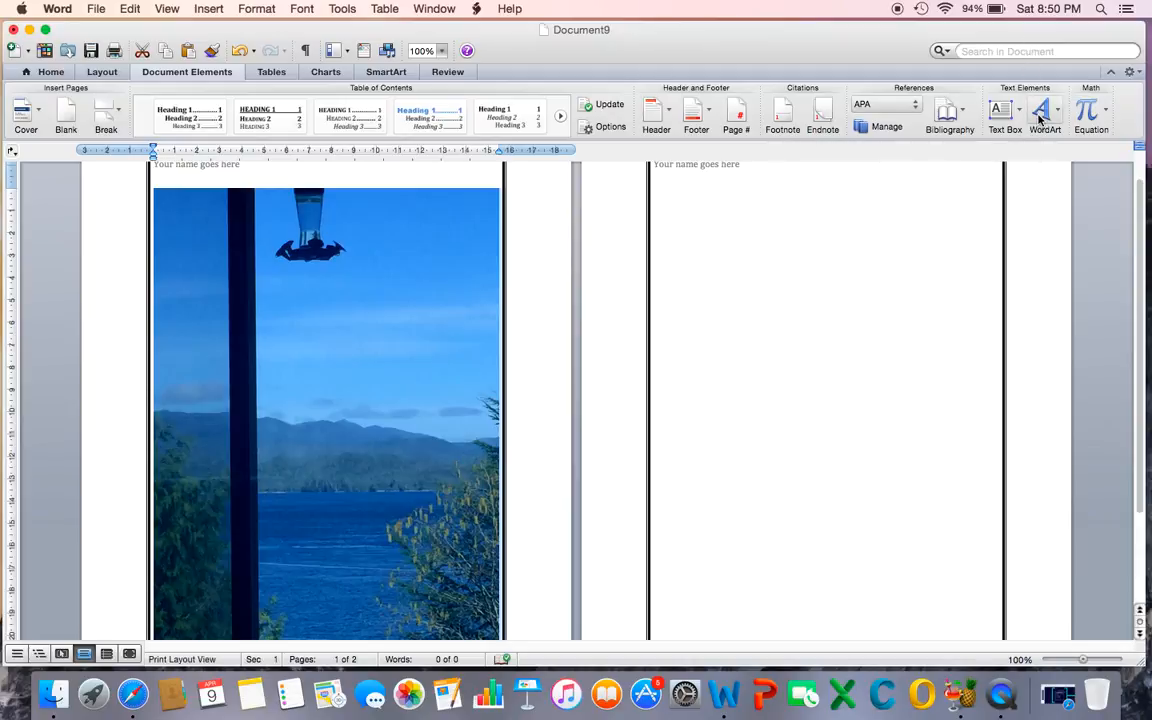
left_click(272, 72)
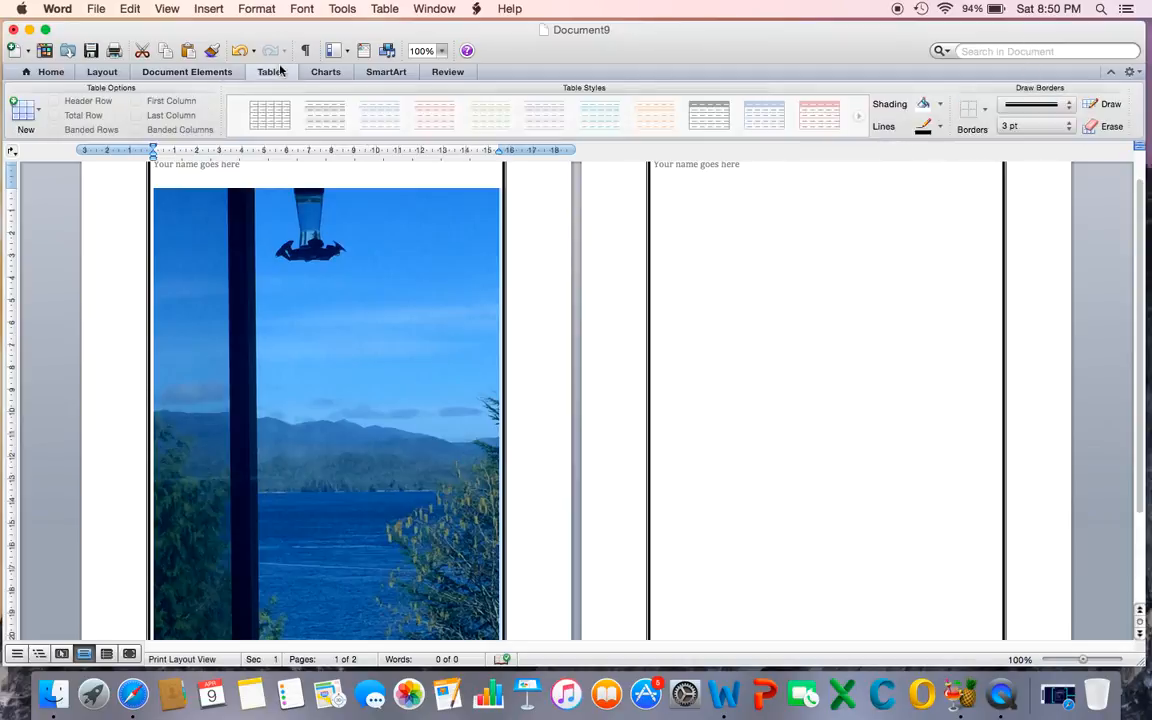
left_click(385, 72)
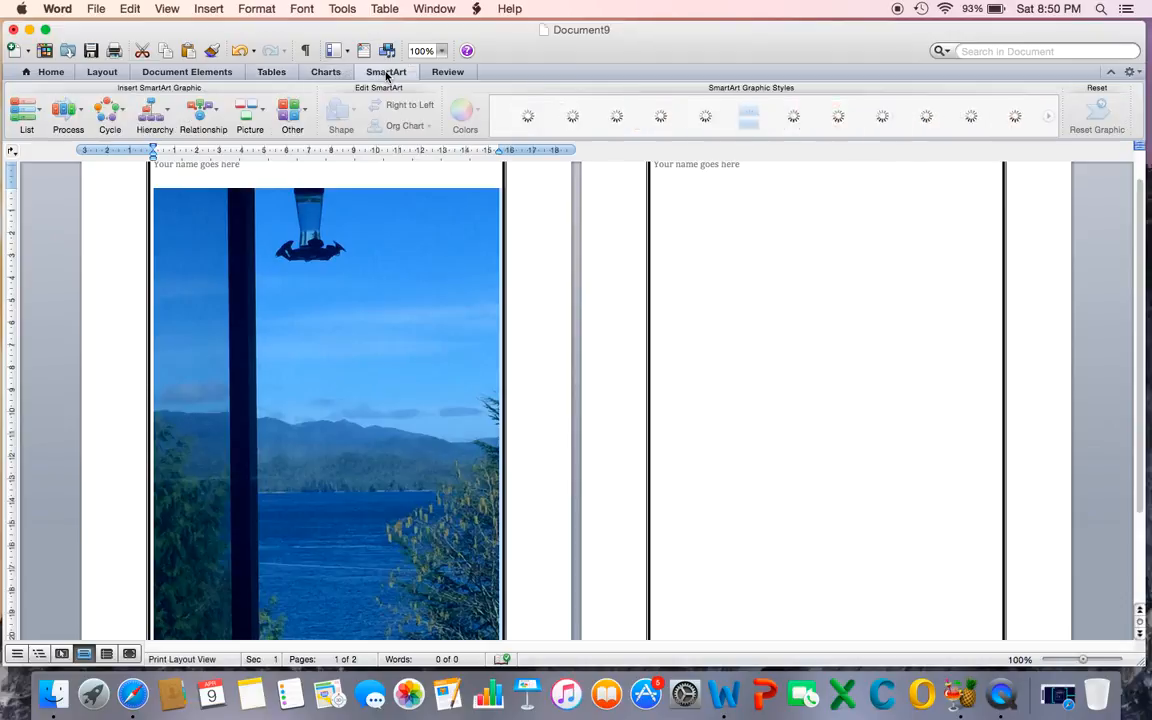
left_click(448, 72)
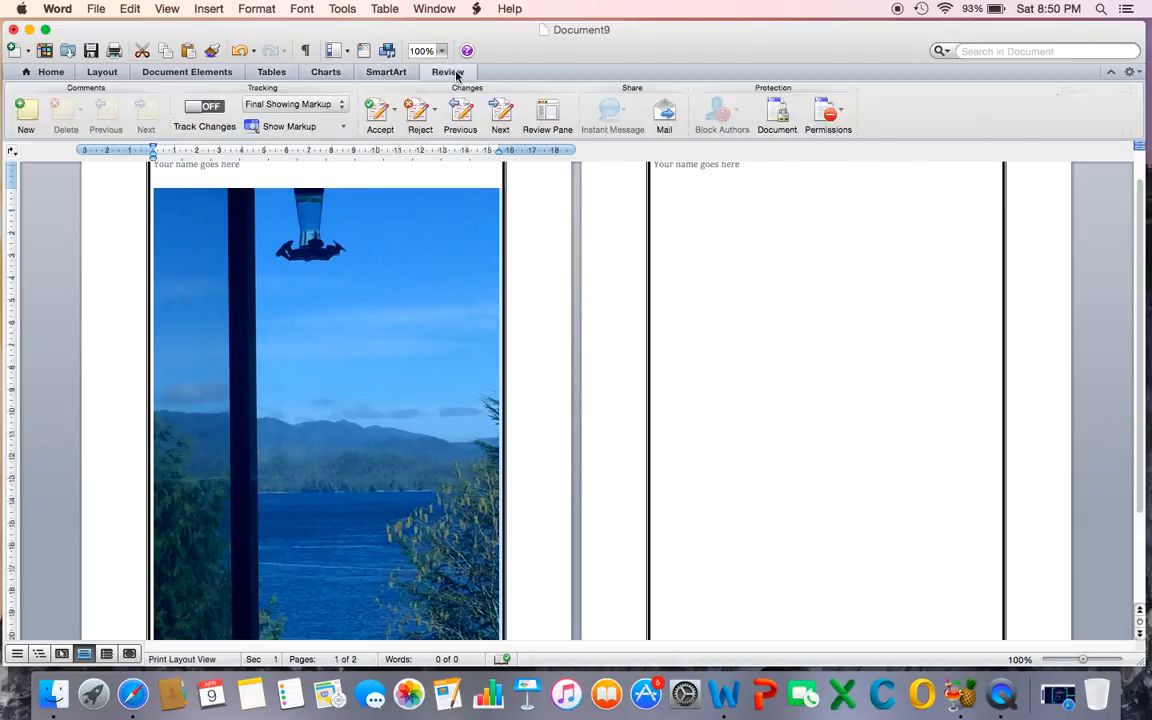